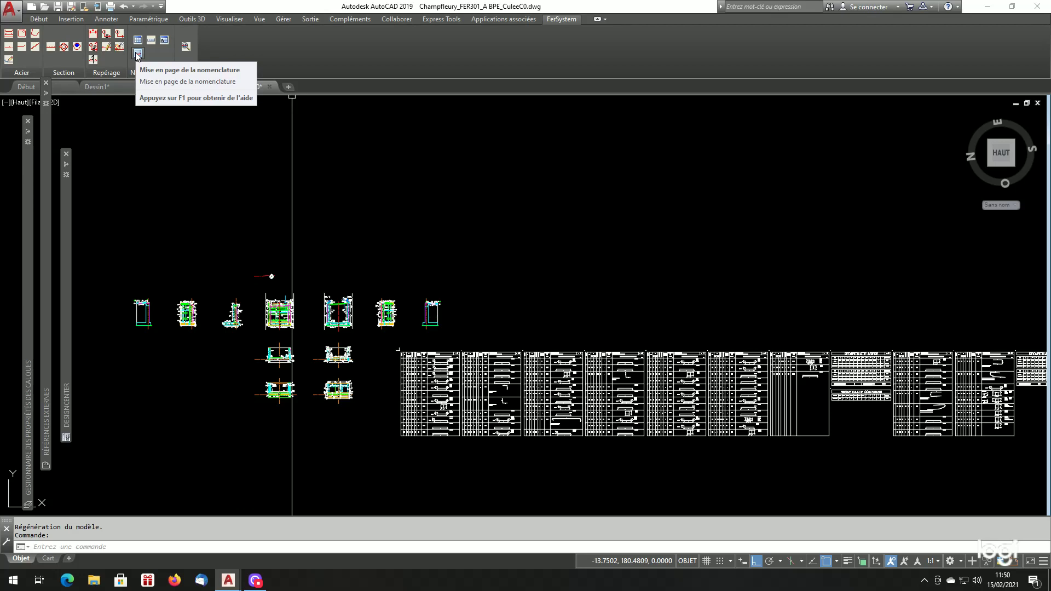
Step: Lay out the 12 bar schedule pages from model space into individual paper space layouts
scroll(291, 277, "down", 3)
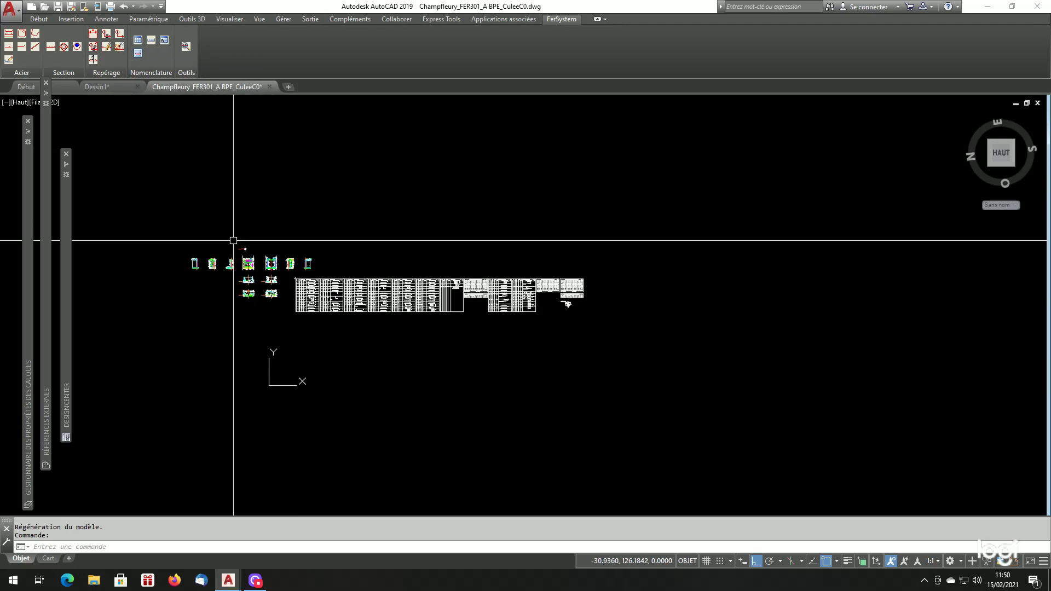
scroll(235, 242, "up", 3)
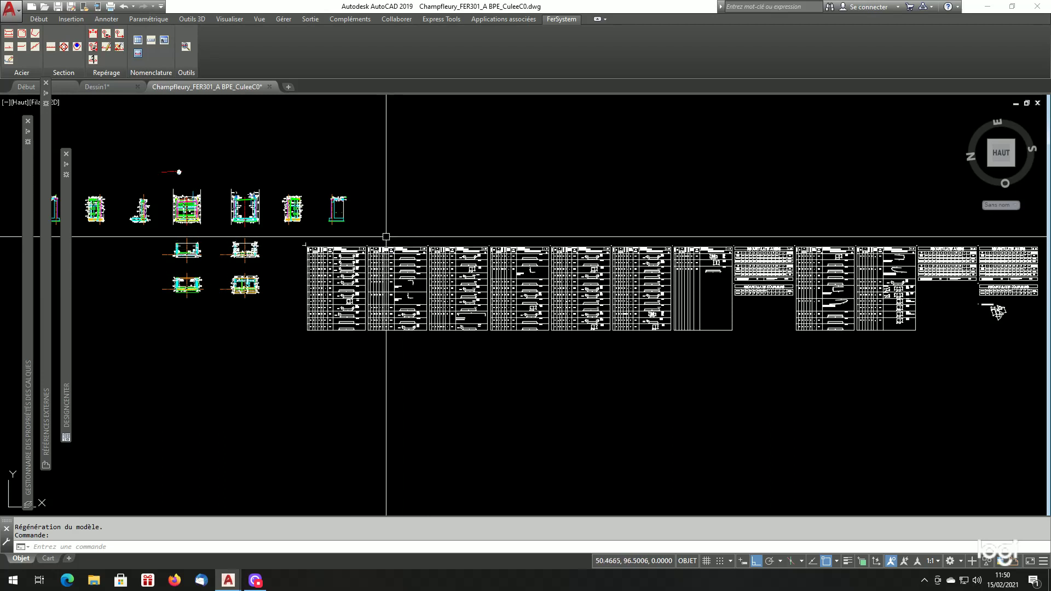
scroll(373, 351, "down", 2)
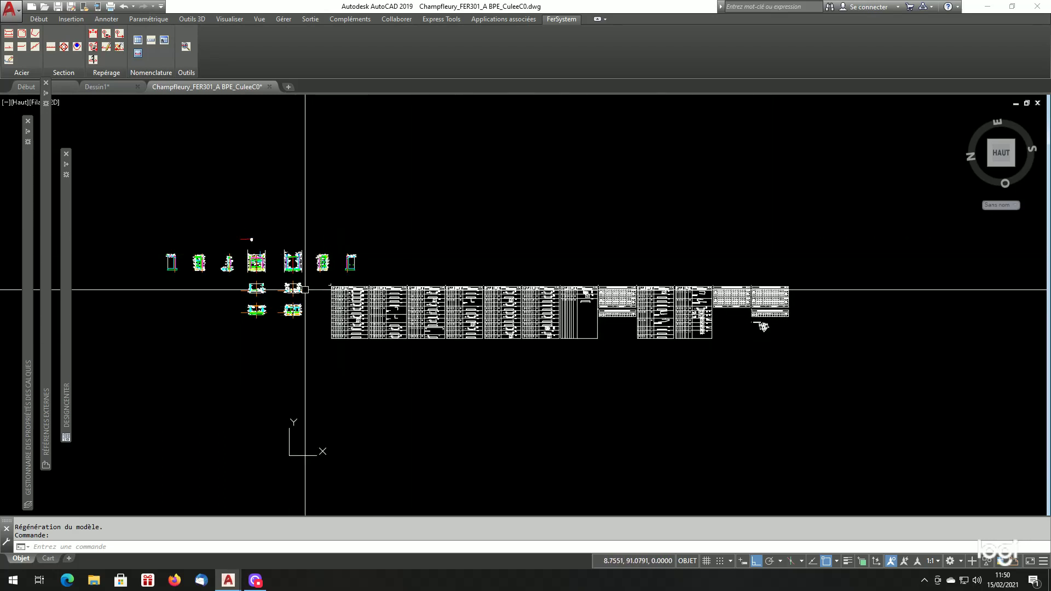
scroll(376, 369, "up", 6)
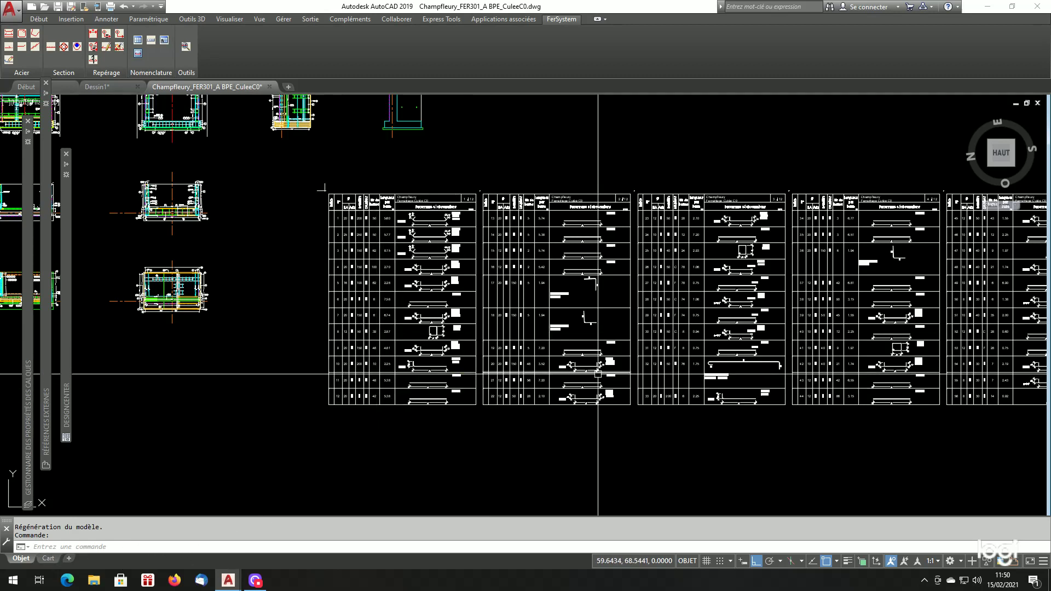
mouse_move(598, 375)
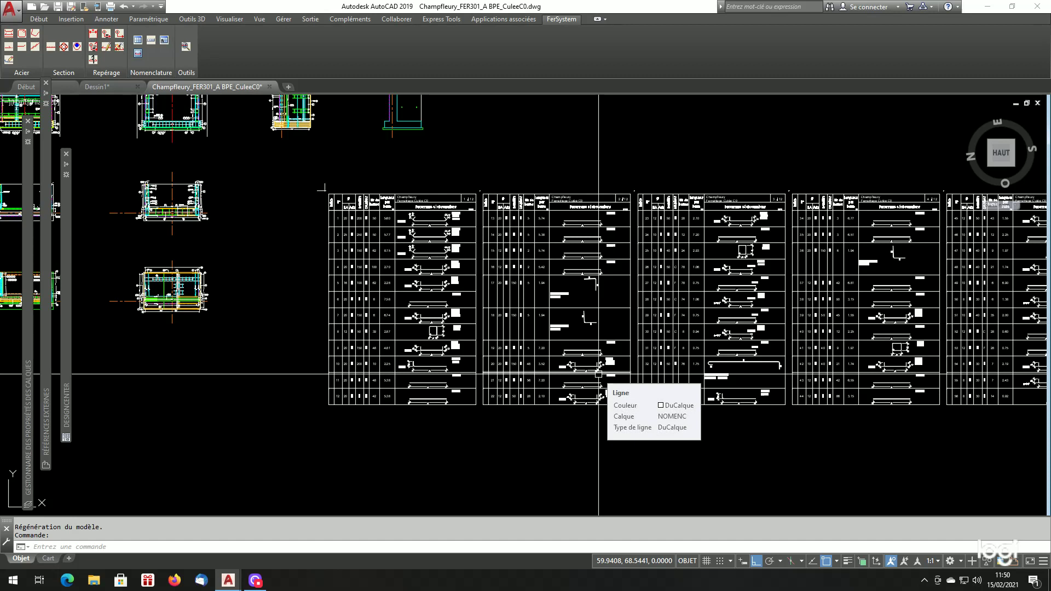
left_click(138, 53)
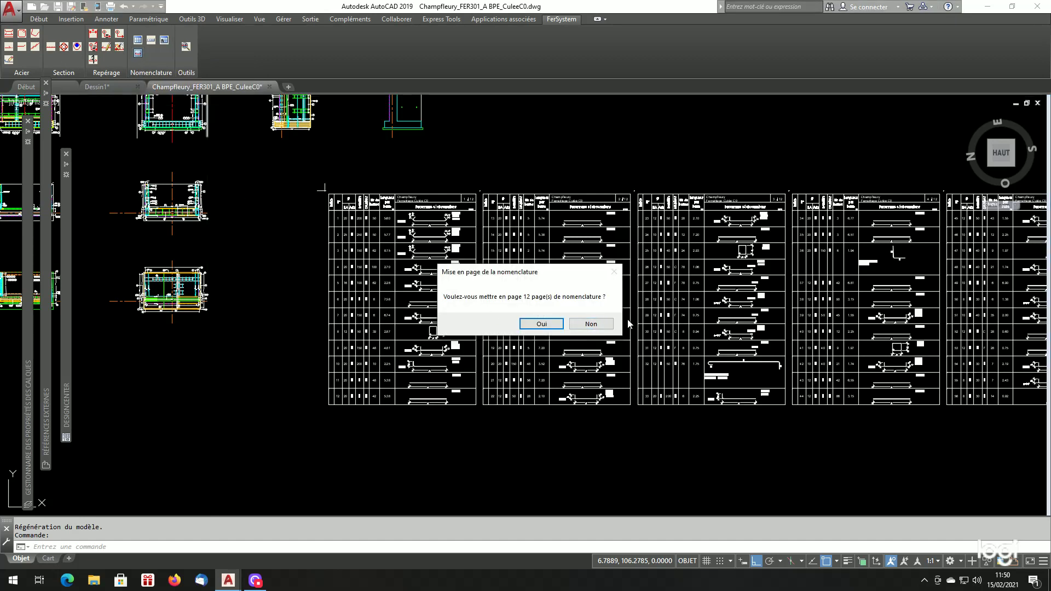
left_click(542, 324)
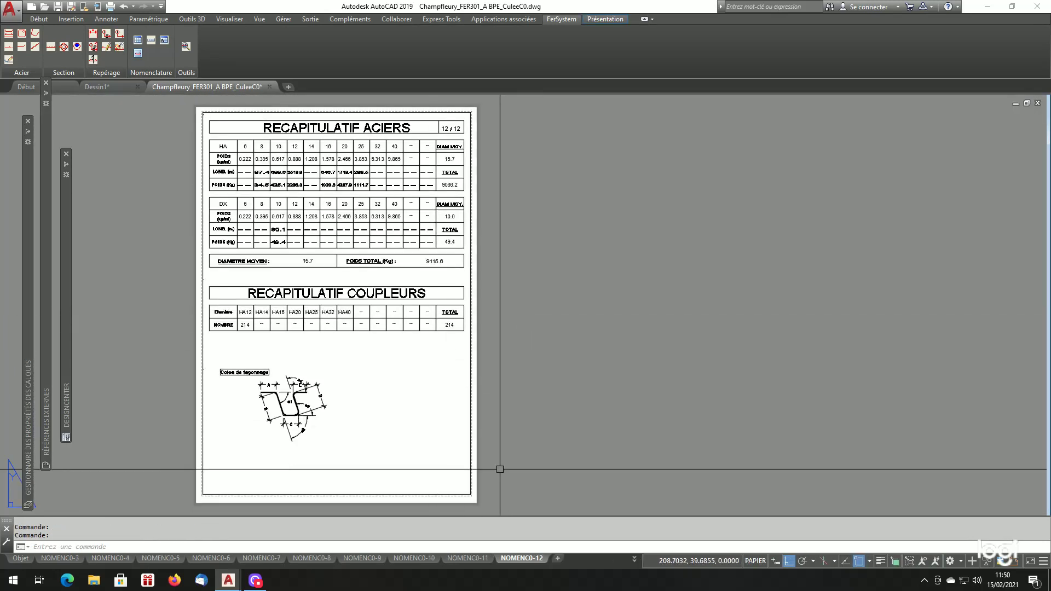
Step: Review the generated bar schedule layouts one after another, from NOMENC0-11 back to NOMENC0-1
left_click(465, 558)
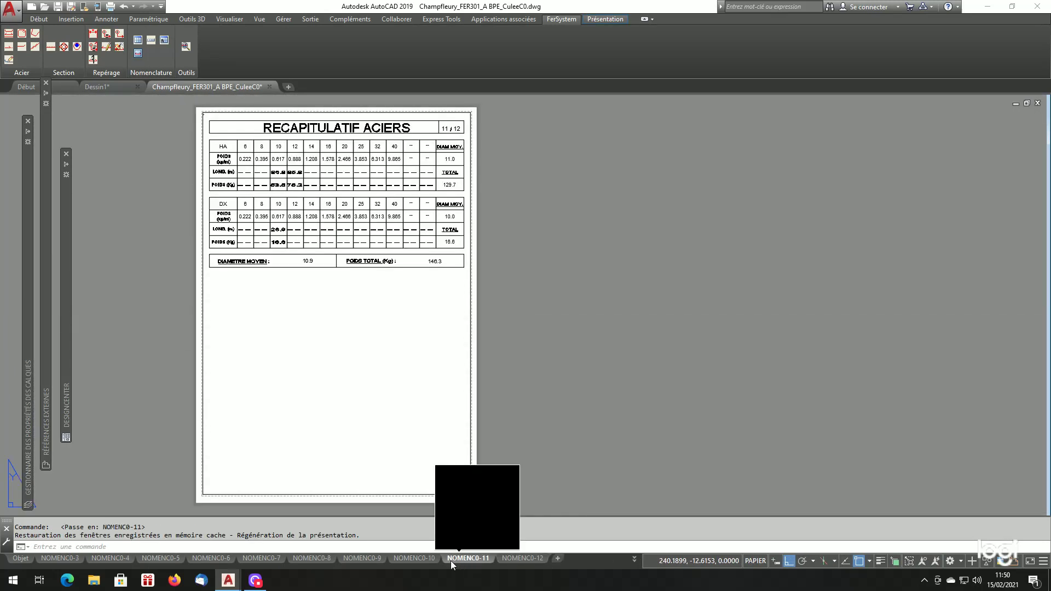
left_click(416, 559)
left_click(362, 558)
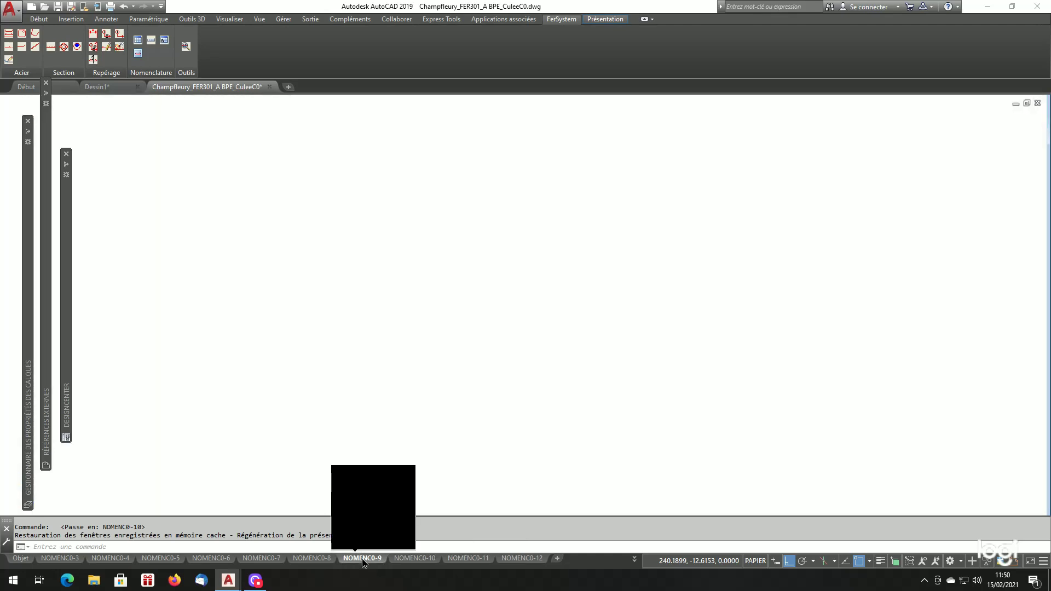
left_click(315, 558)
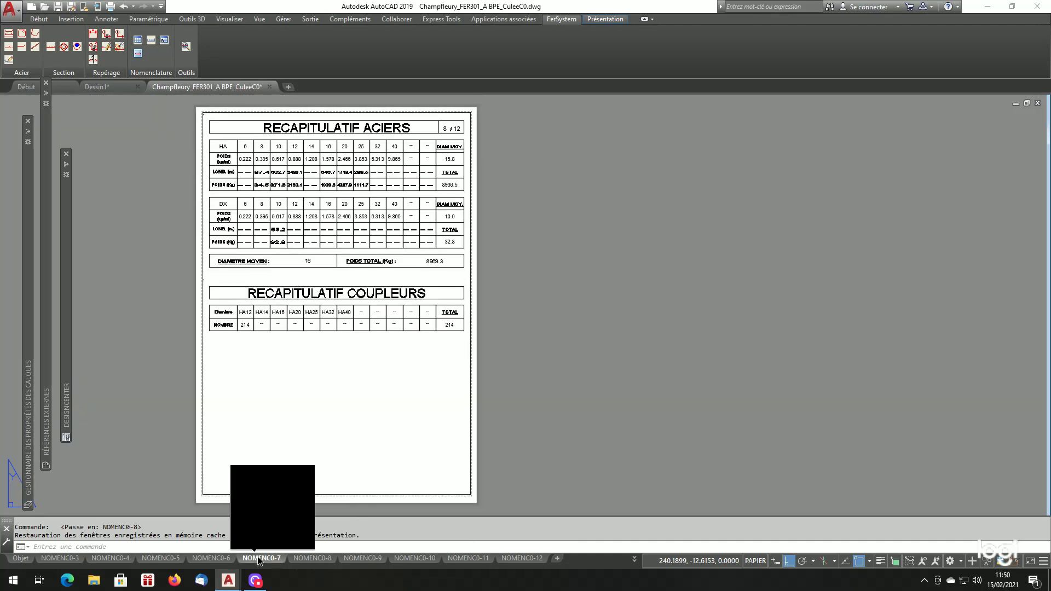
left_click(262, 559)
left_click(220, 560)
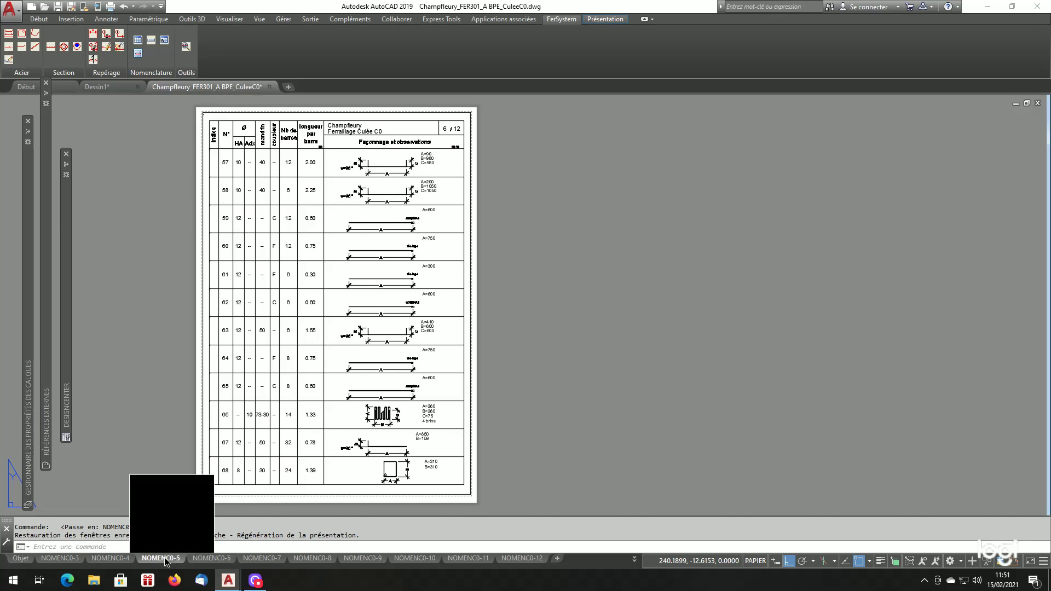
left_click(164, 559)
left_click(102, 560)
left_click(64, 559)
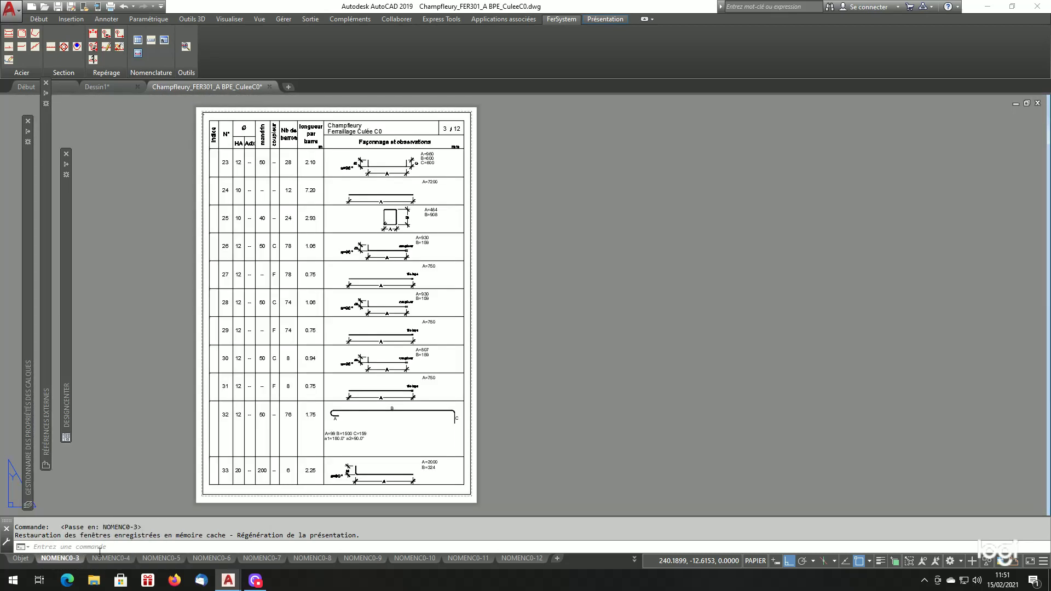
left_click(635, 561)
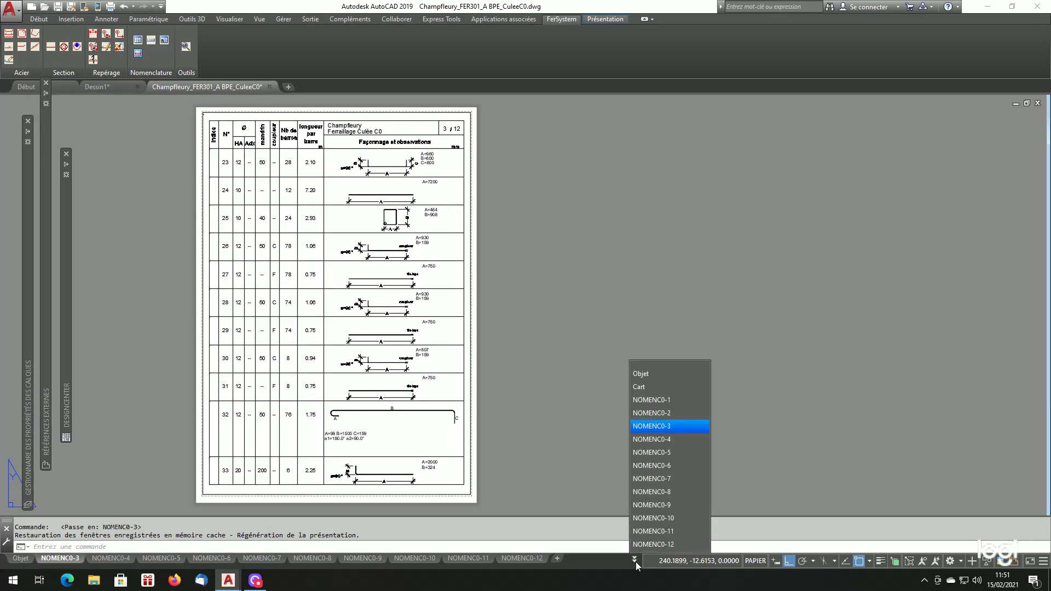
left_click(668, 412)
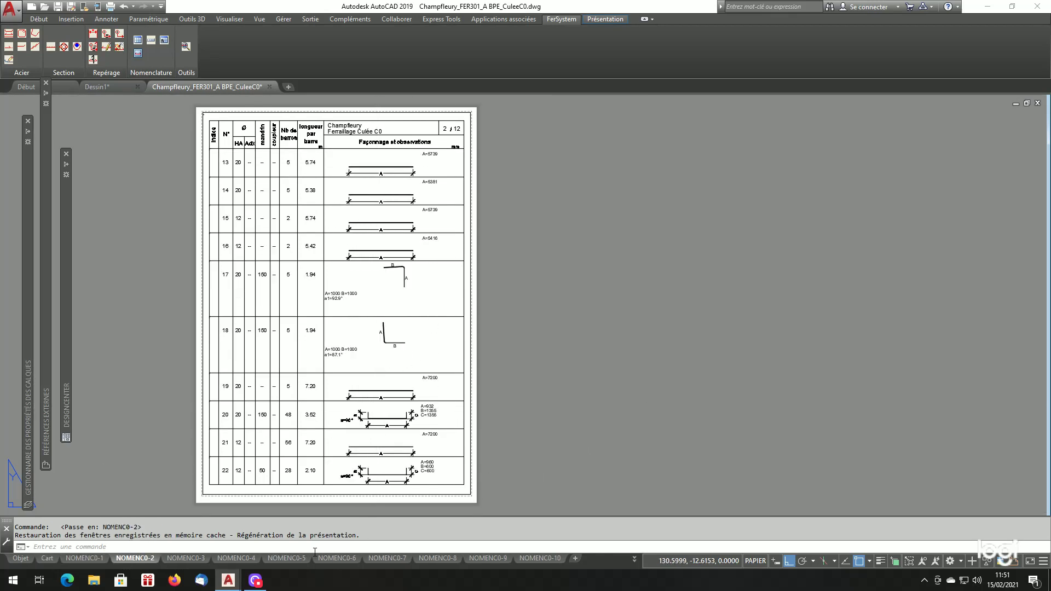
left_click(94, 559)
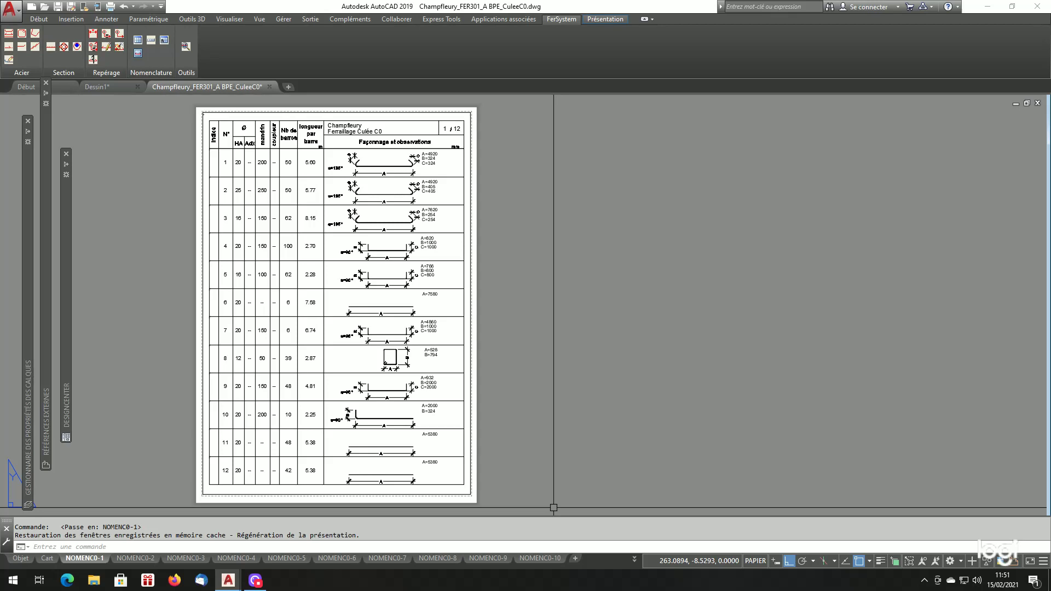
Step: Select layouts NOMENC0-1 to NOMENC0-12 and open them for publishing
left_click(636, 561)
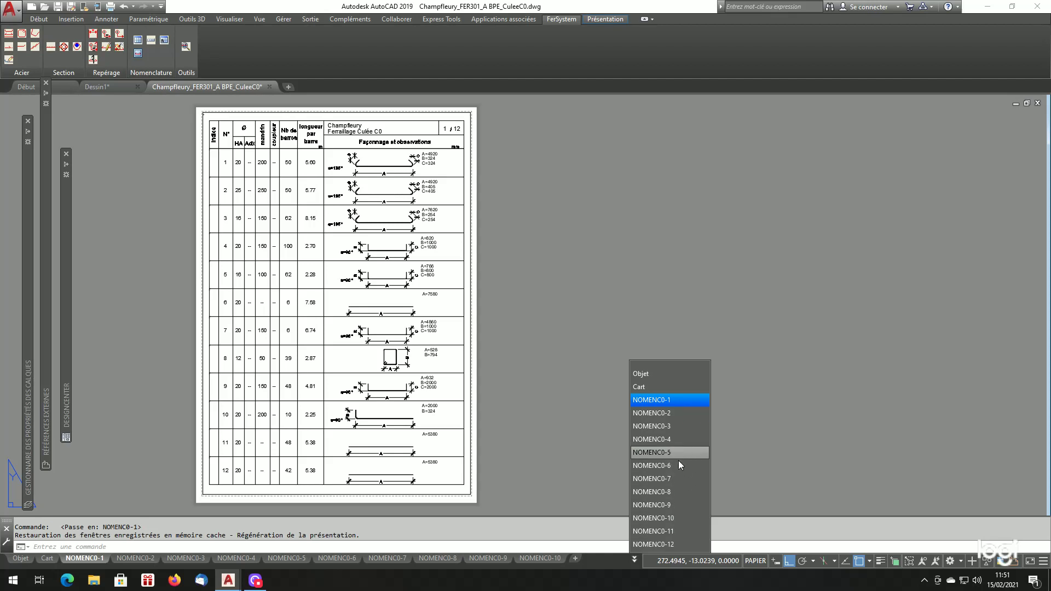
right_click(656, 544)
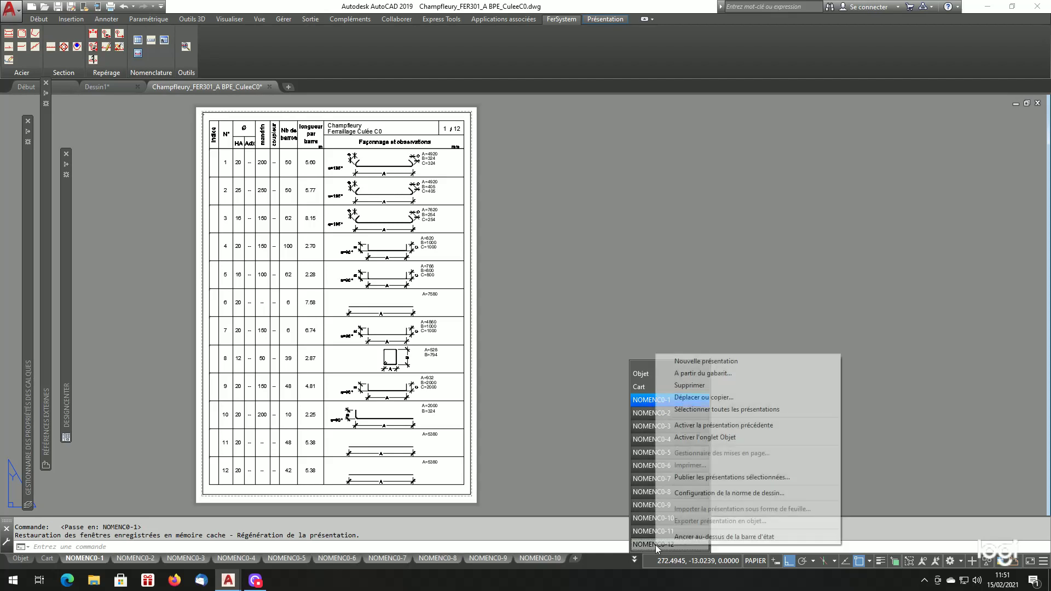
left_click(717, 478)
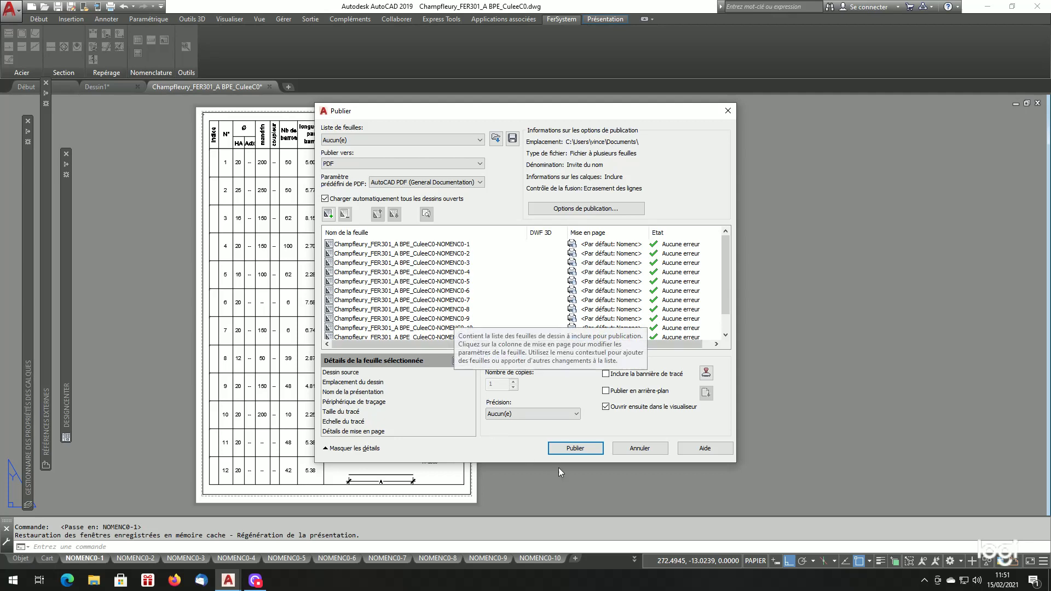
Step: Publish the sheets as Champfleury_FER301_A BPE_CuleeC0.pdf in the Temp folder on drive DATA (D:)
left_click(590, 452)
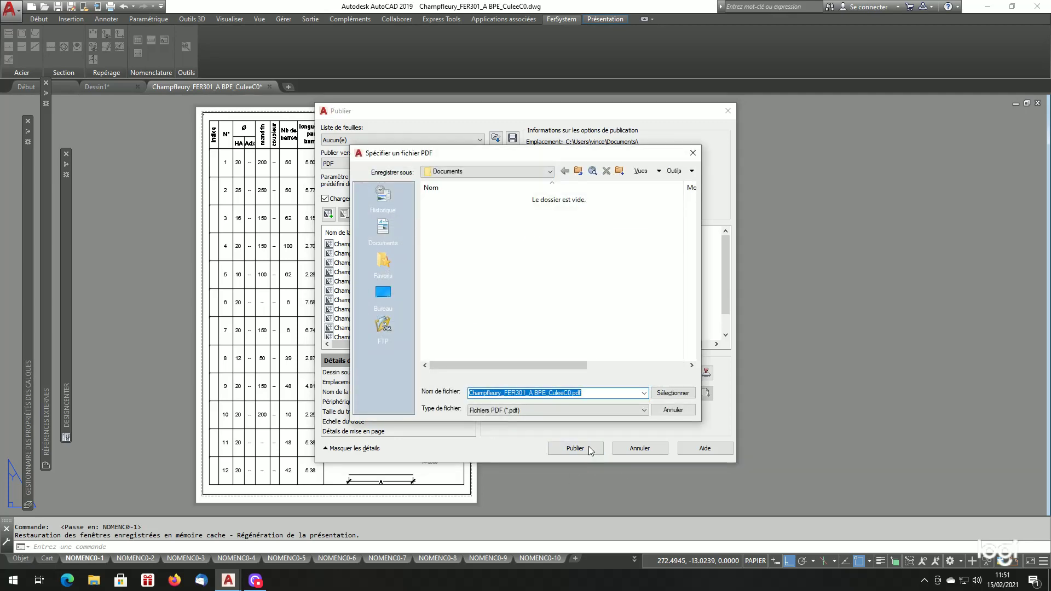
left_click(513, 172)
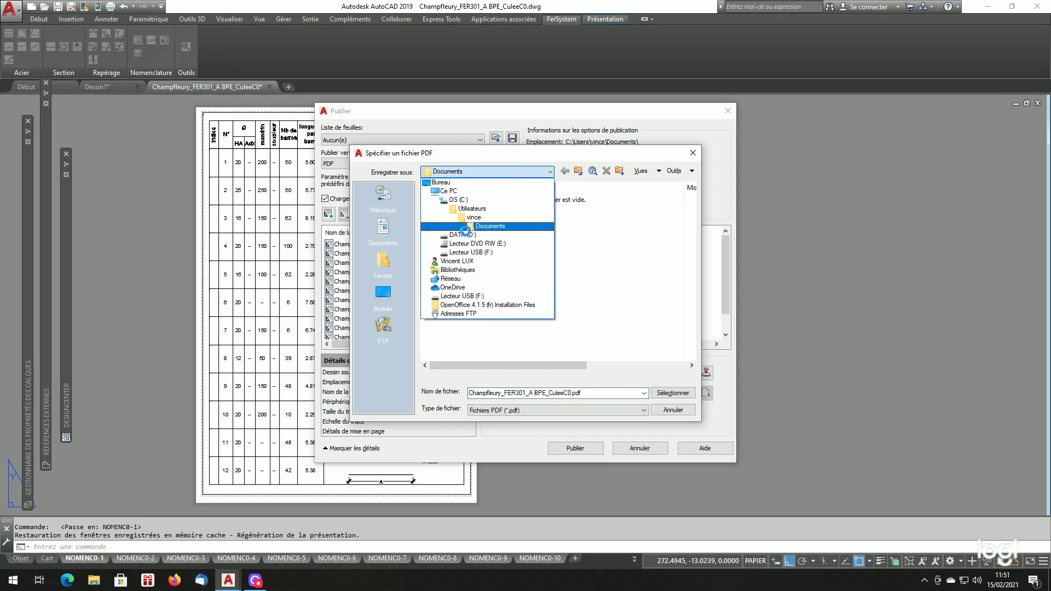
left_click(465, 234)
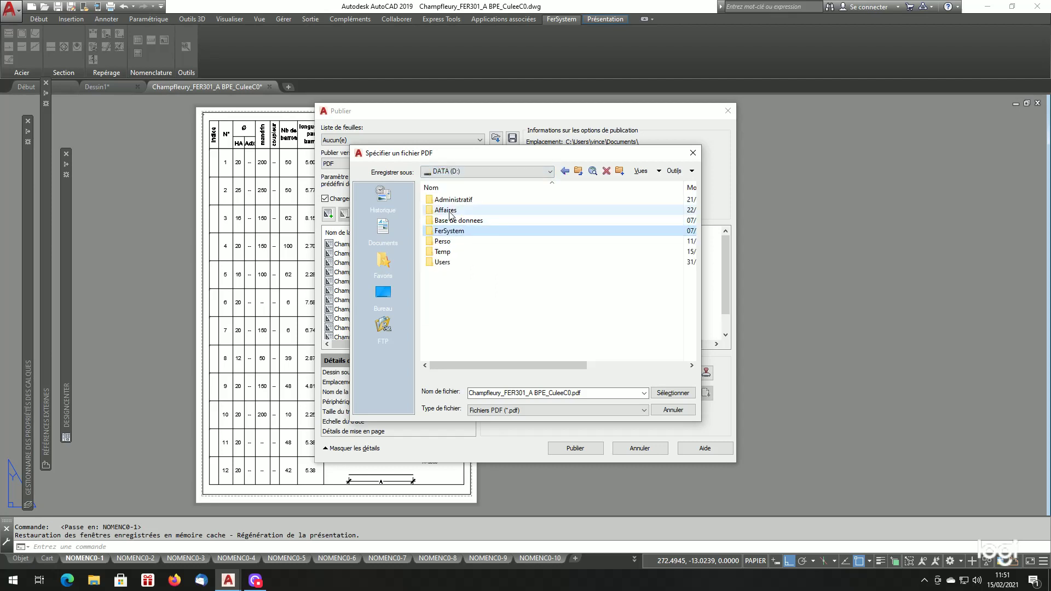
double_click(442, 252)
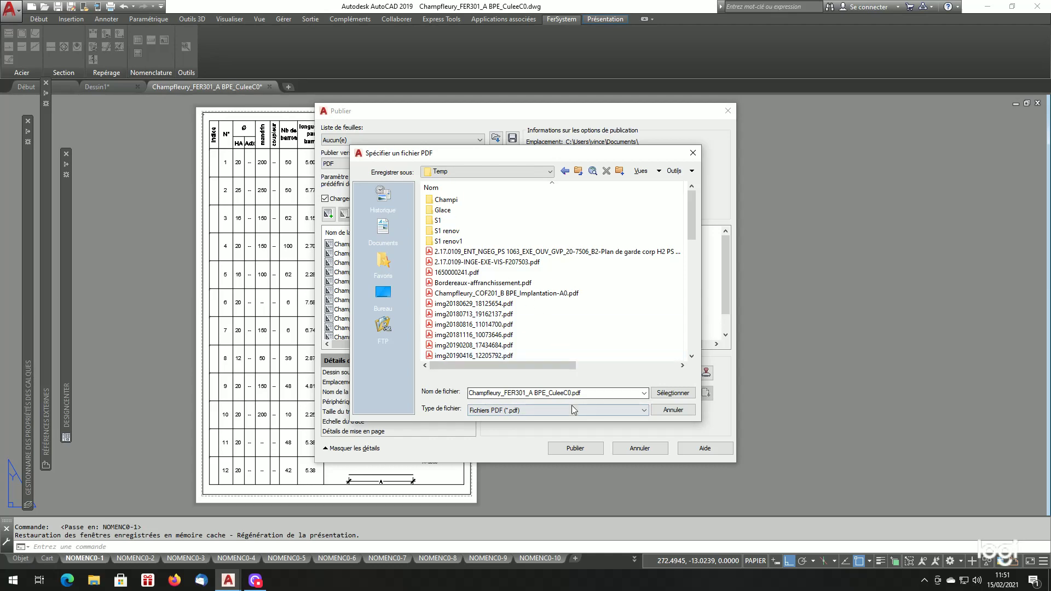
left_click(675, 396)
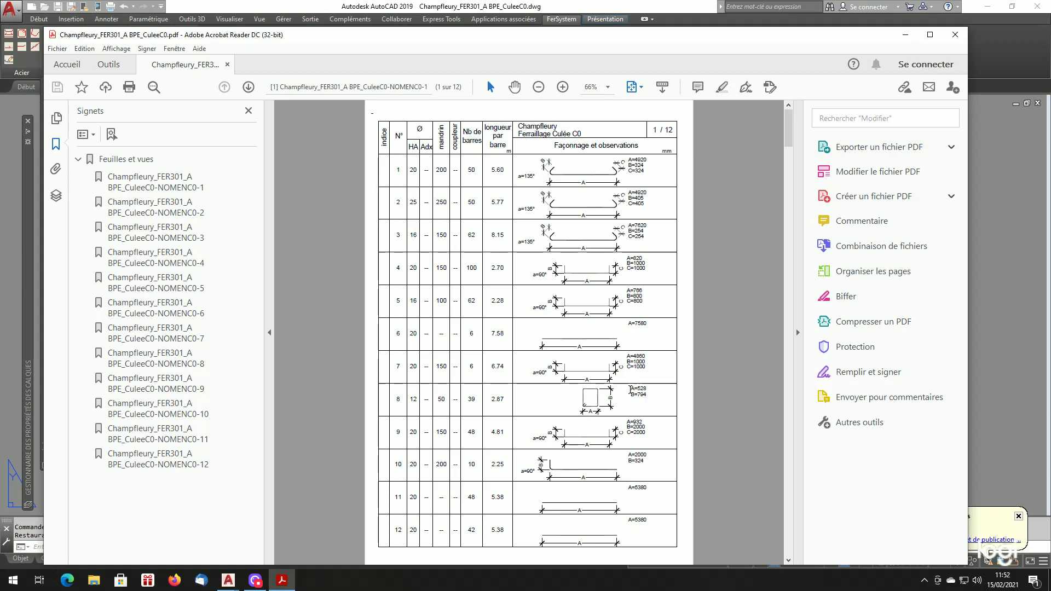
Step: Check the bar schedule pages and the steel summary in the published PDF, and close the PDF
scroll(557, 354, "down", 4)
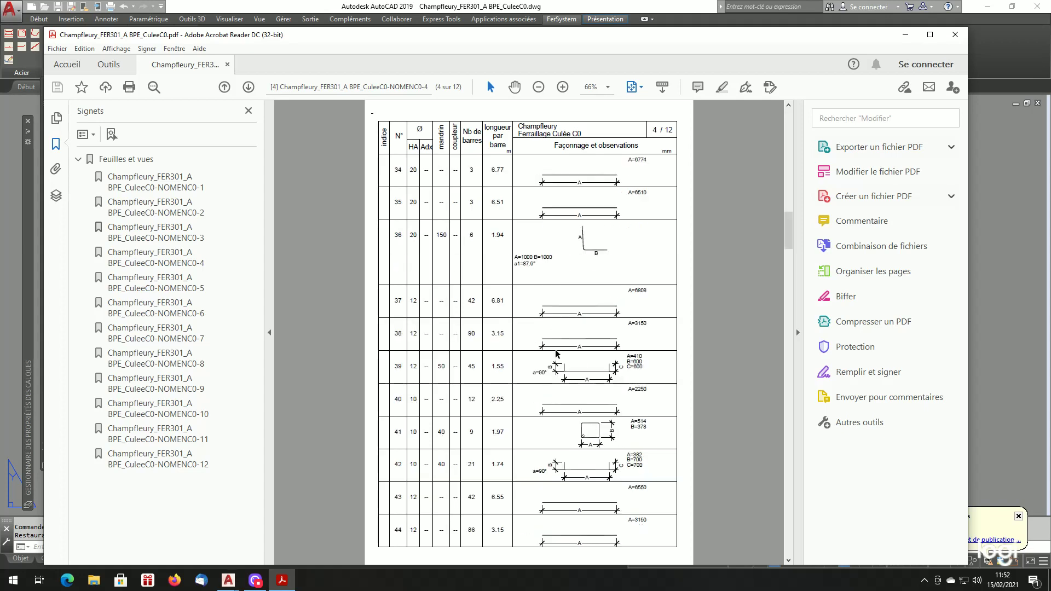
scroll(555, 350, "down", 7)
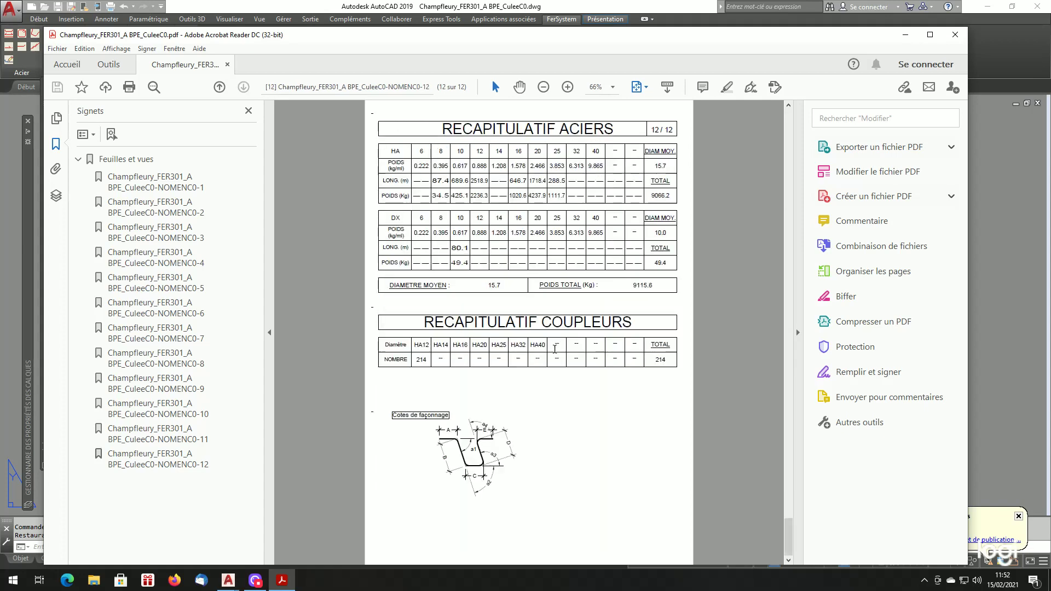
scroll(555, 348, "up", 8)
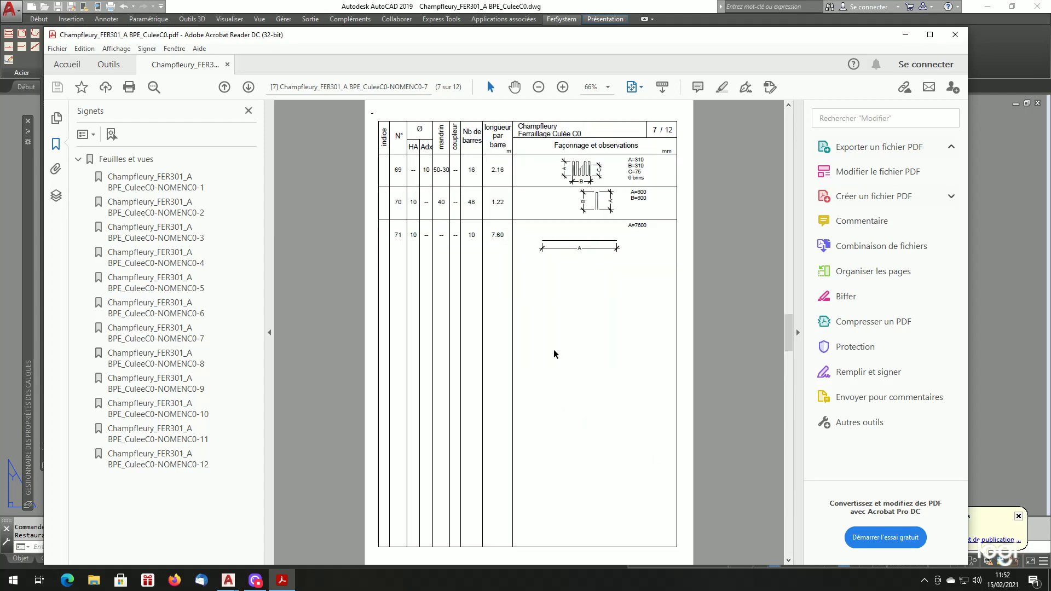
scroll(554, 349, "up", 3)
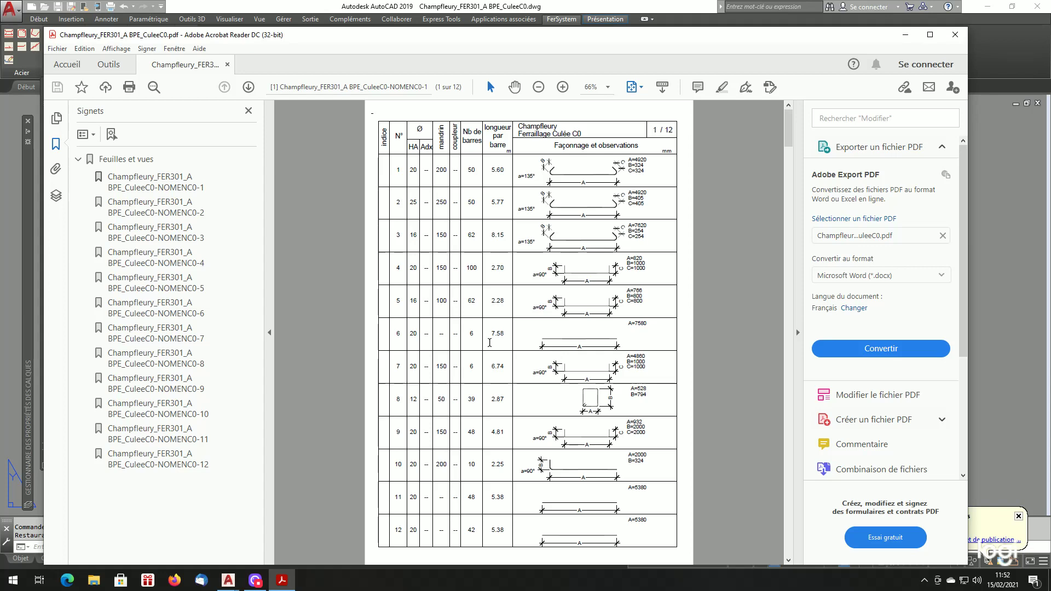
scroll(525, 351, "down", 1)
scroll(493, 344, "up", 1)
scroll(490, 343, "down", 4)
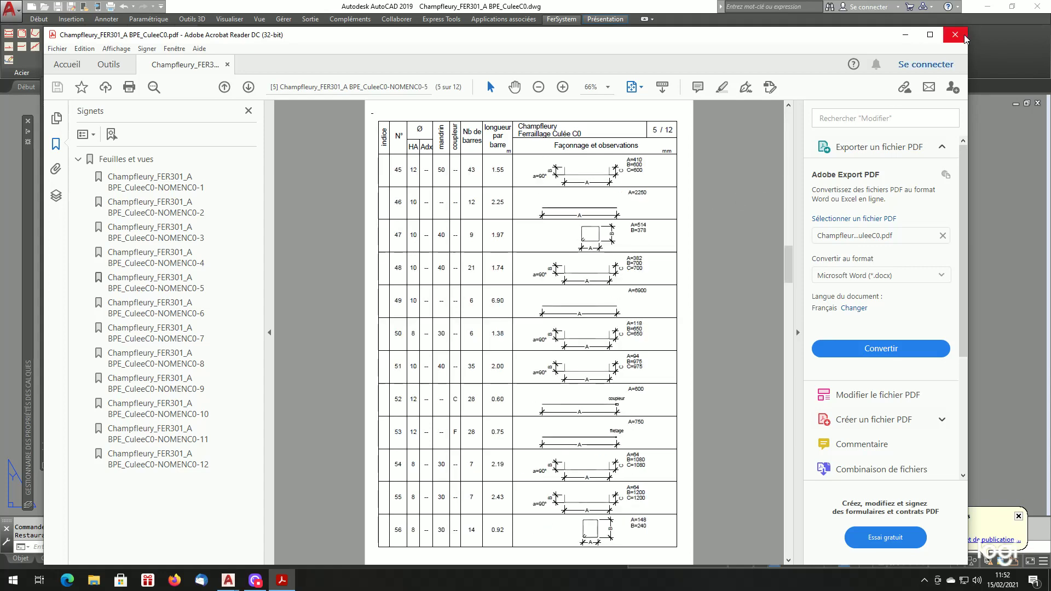
left_click(963, 34)
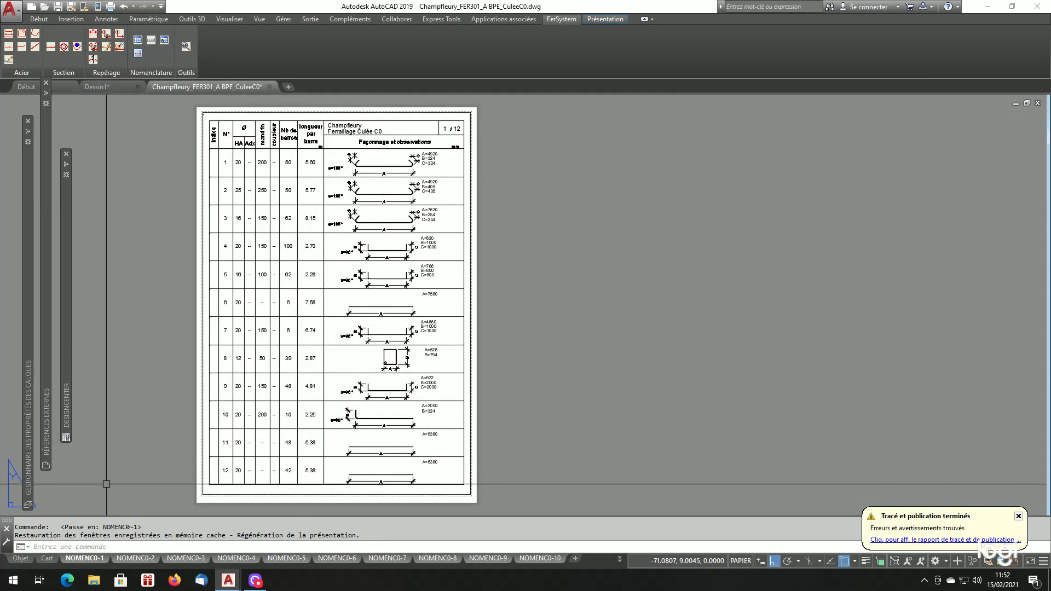
Step: Return to model space and view the reinforcement drawings together with the bar schedule tables
left_click(108, 501)
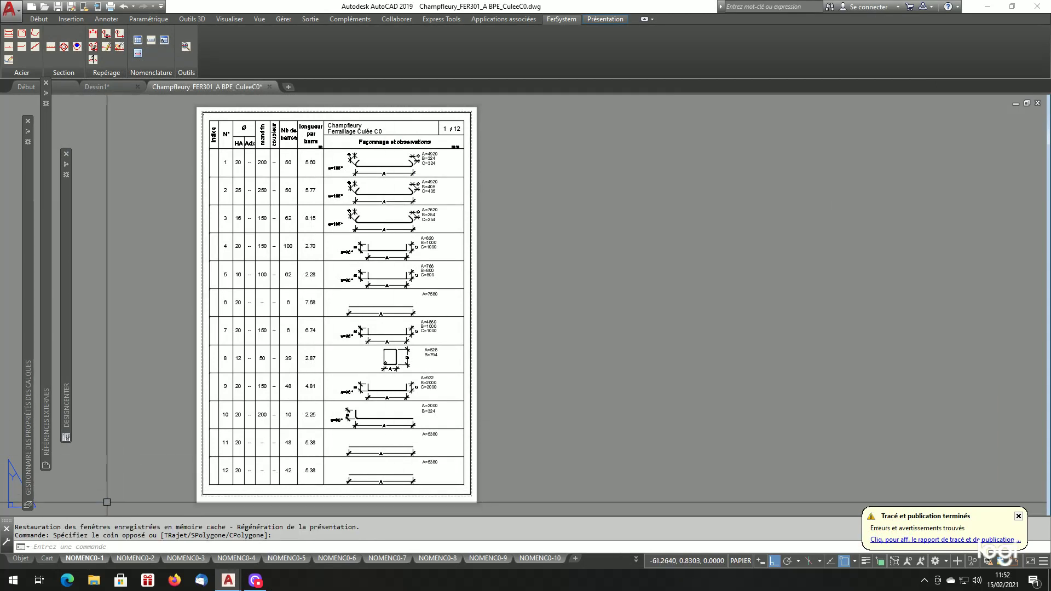
left_click(48, 559)
left_click(21, 559)
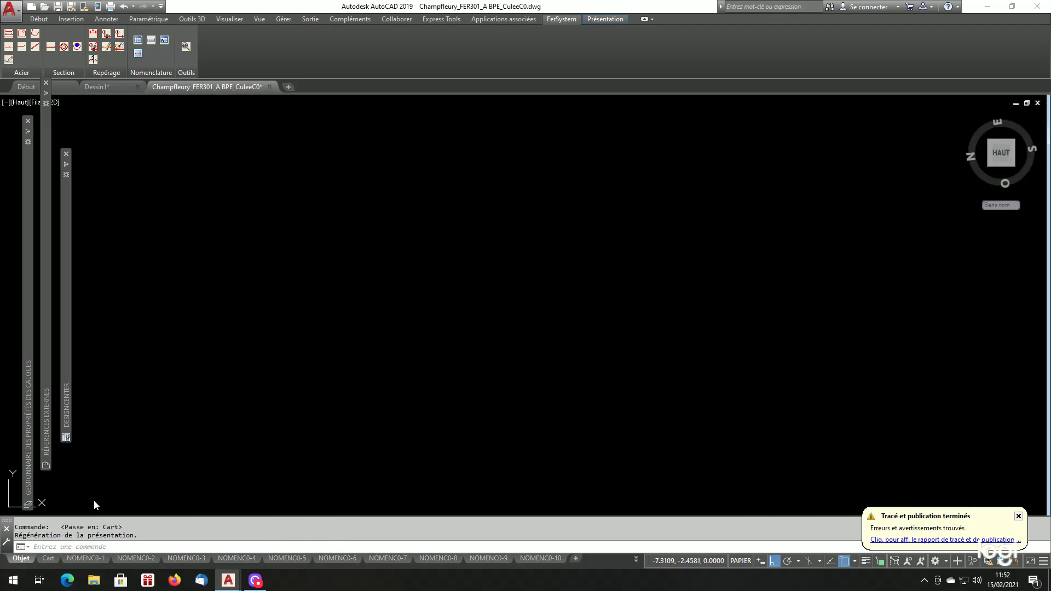
scroll(429, 311, "down", 2)
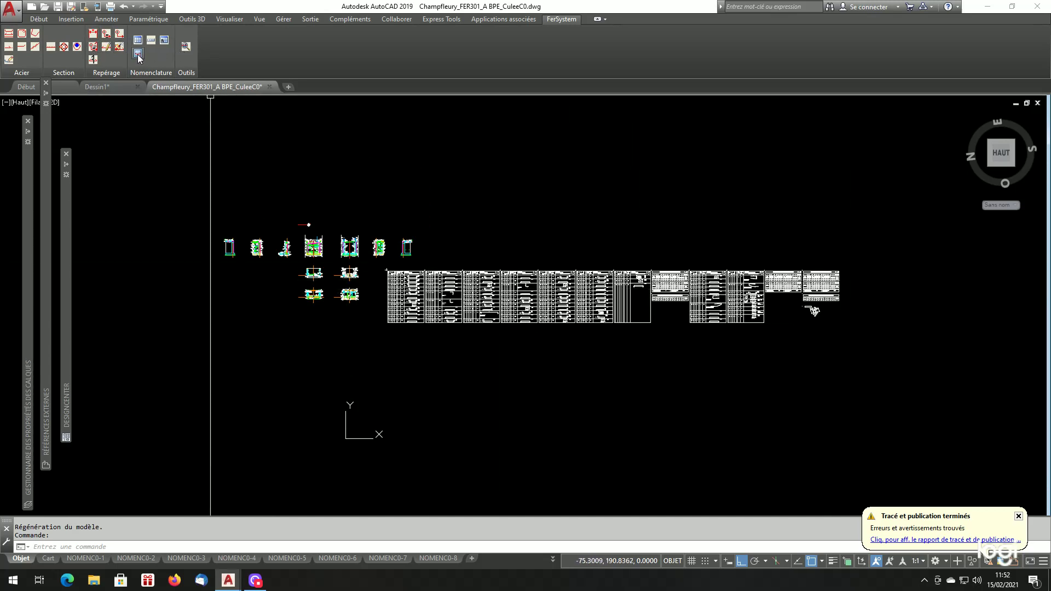
Step: Activate layout NOMENC0-1 and open its page setup manager
left_click(93, 560)
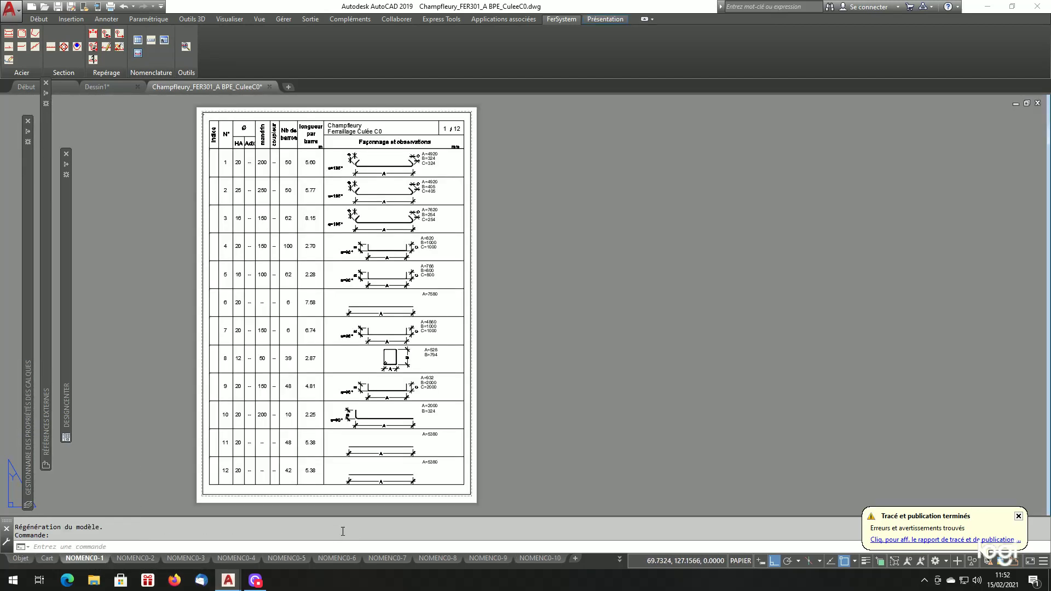
right_click(95, 560)
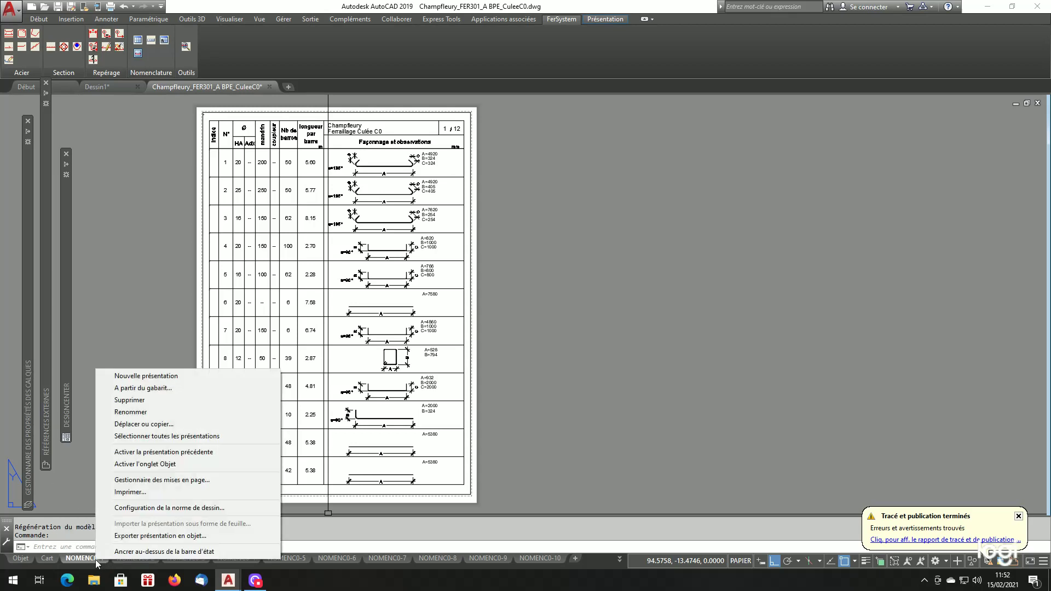
left_click(147, 481)
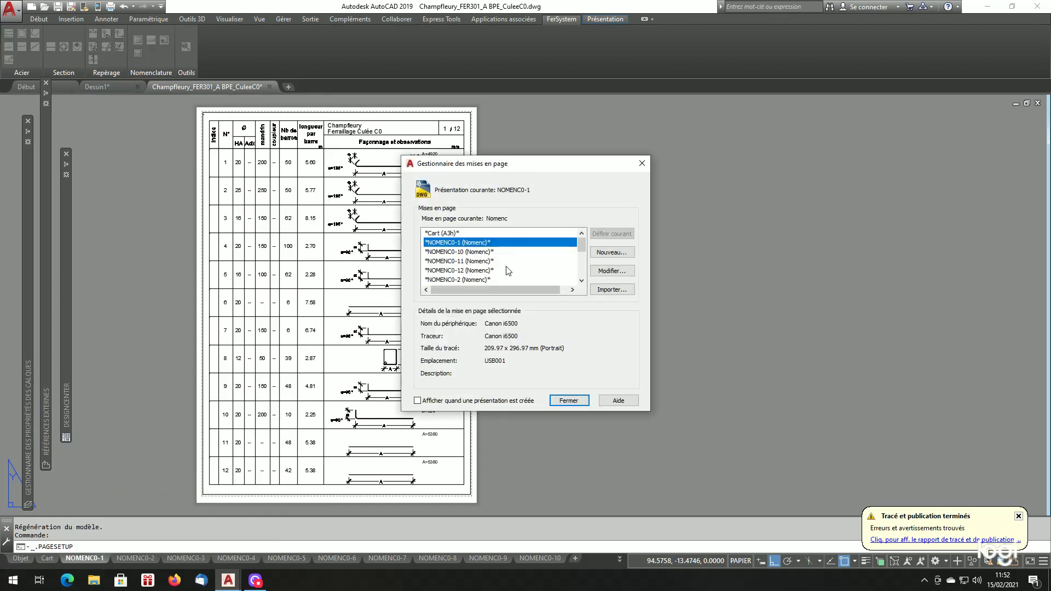
Step: Modify the Nomenc page setup to use the WF-7610 Series(Réseau) printer
scroll(518, 258, "down", 2)
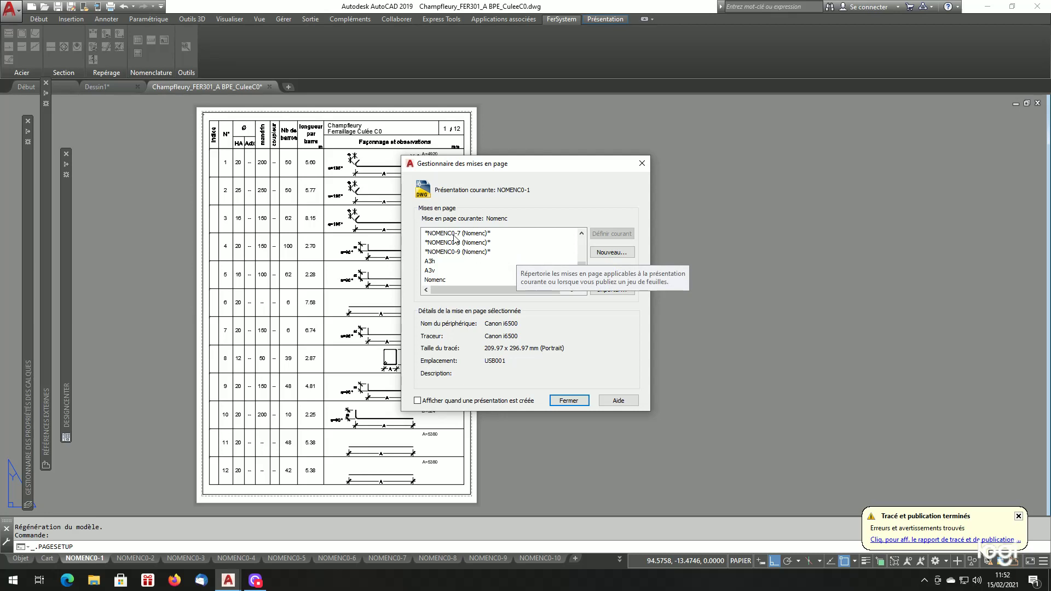
left_click(438, 280)
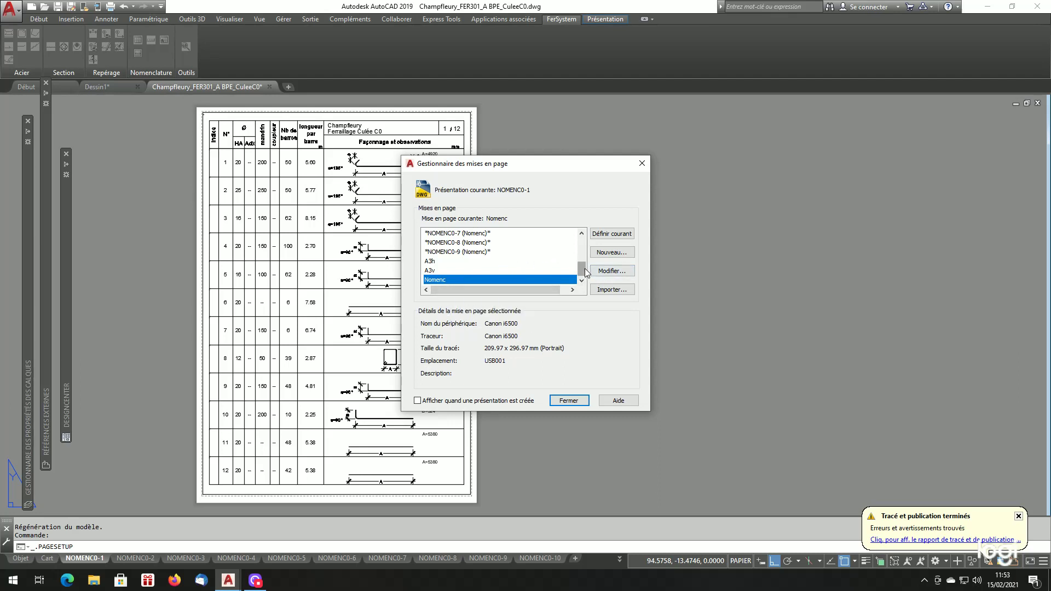
left_click_drag(582, 269, 588, 247)
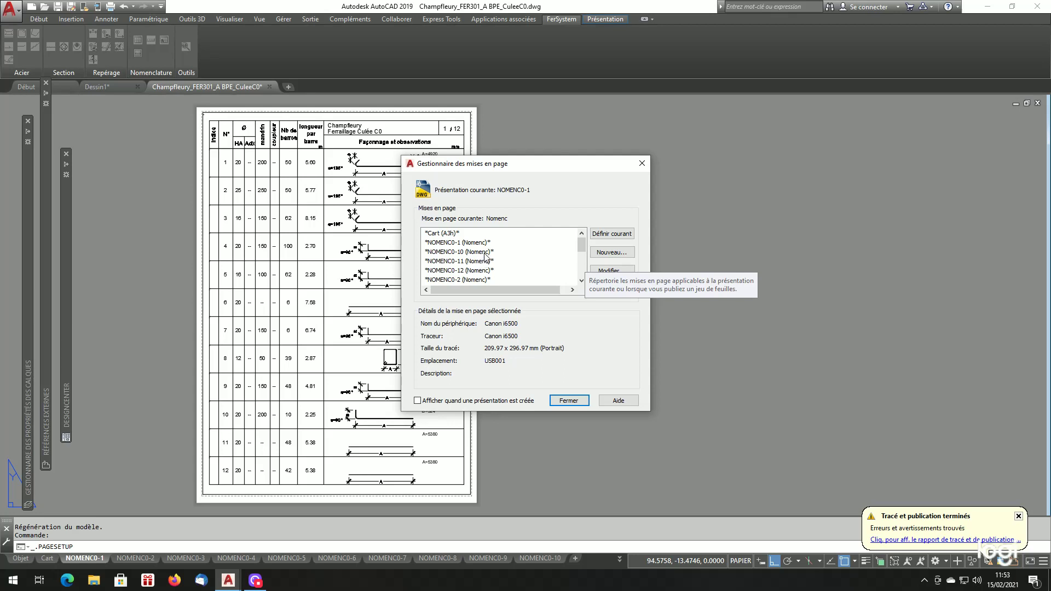
scroll(485, 255, "down", 2)
scroll(485, 256, "down", 2)
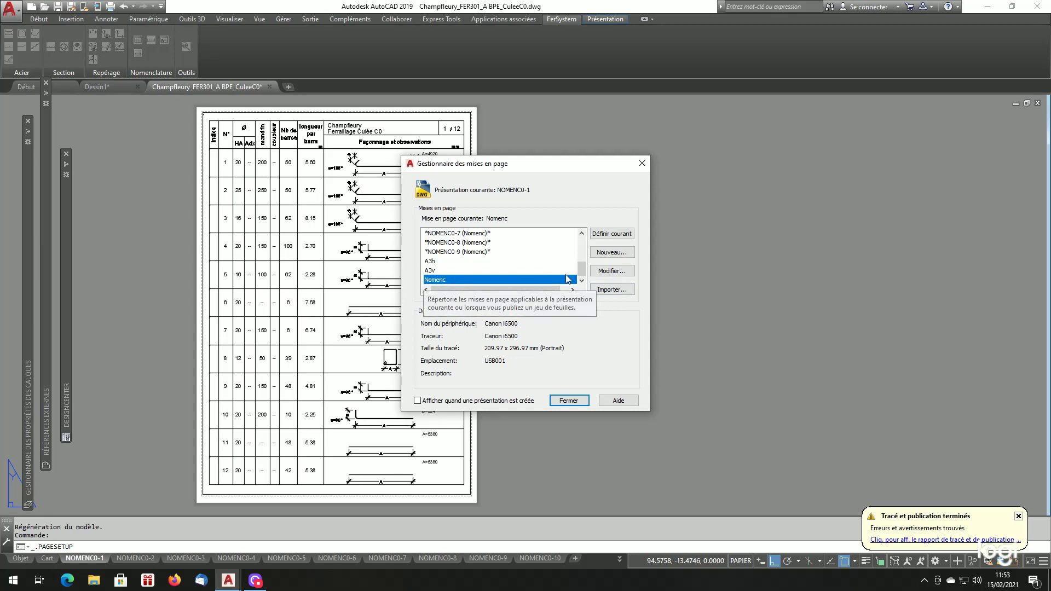
left_click(612, 273)
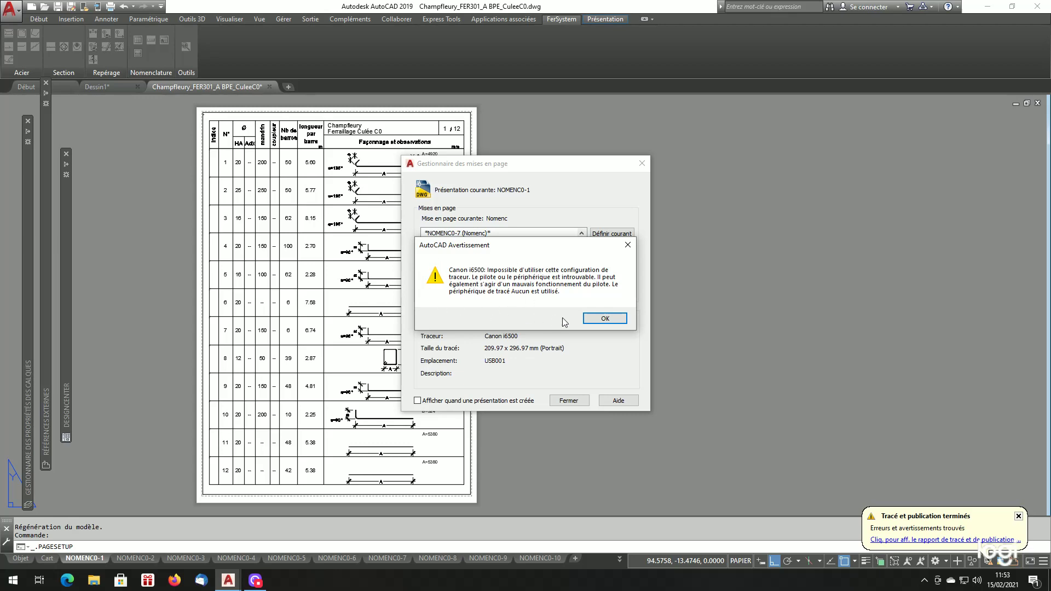
left_click(605, 318)
left_click(459, 212)
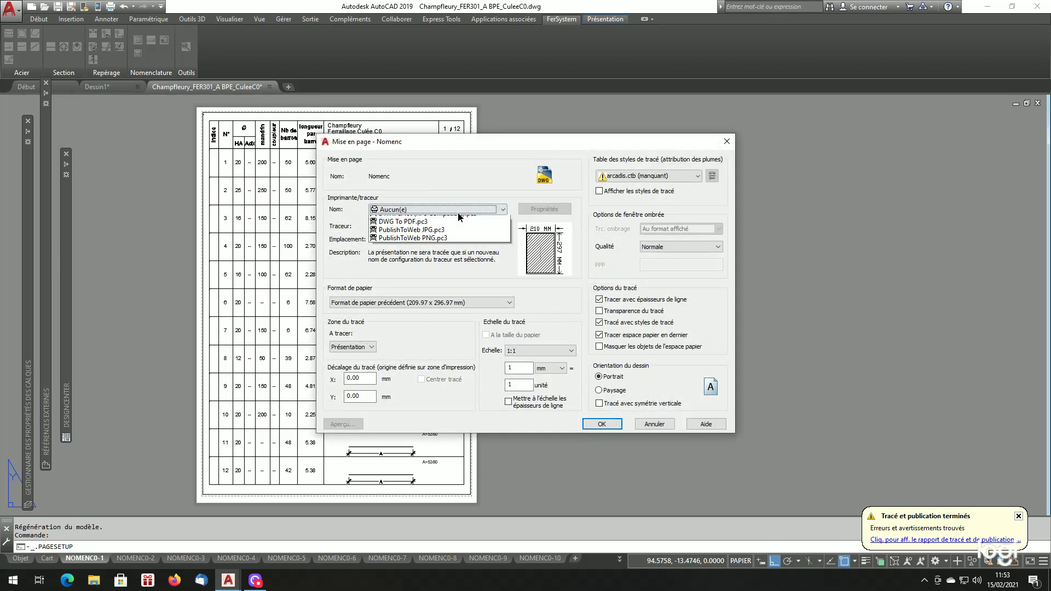
left_click(437, 228)
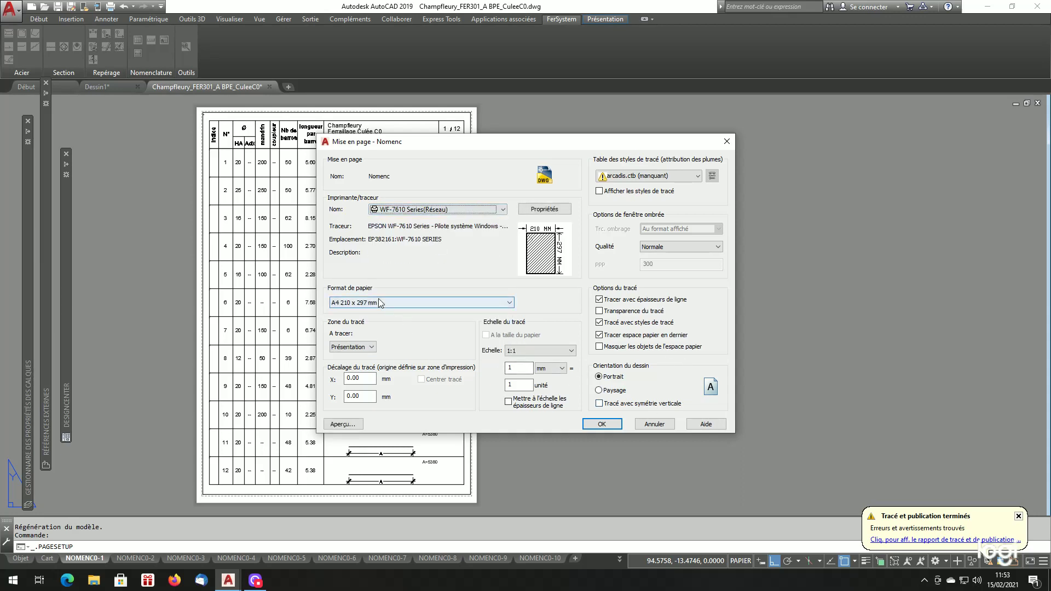
Step: Assign the monochrome.ctb plot style table to the Nomenc page setup and update all layouts that reference it
left_click(655, 176)
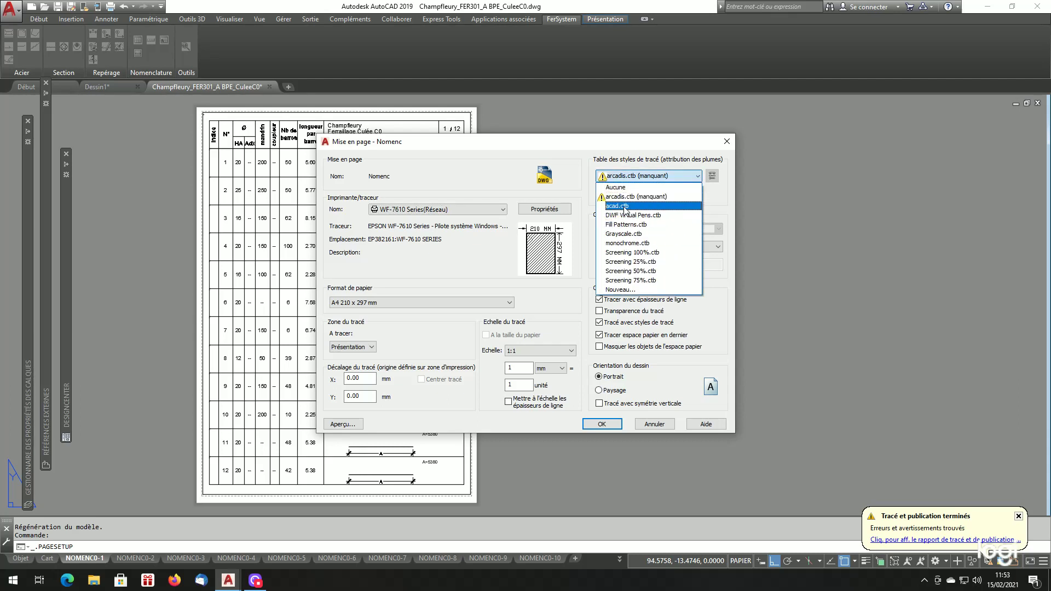
left_click(638, 244)
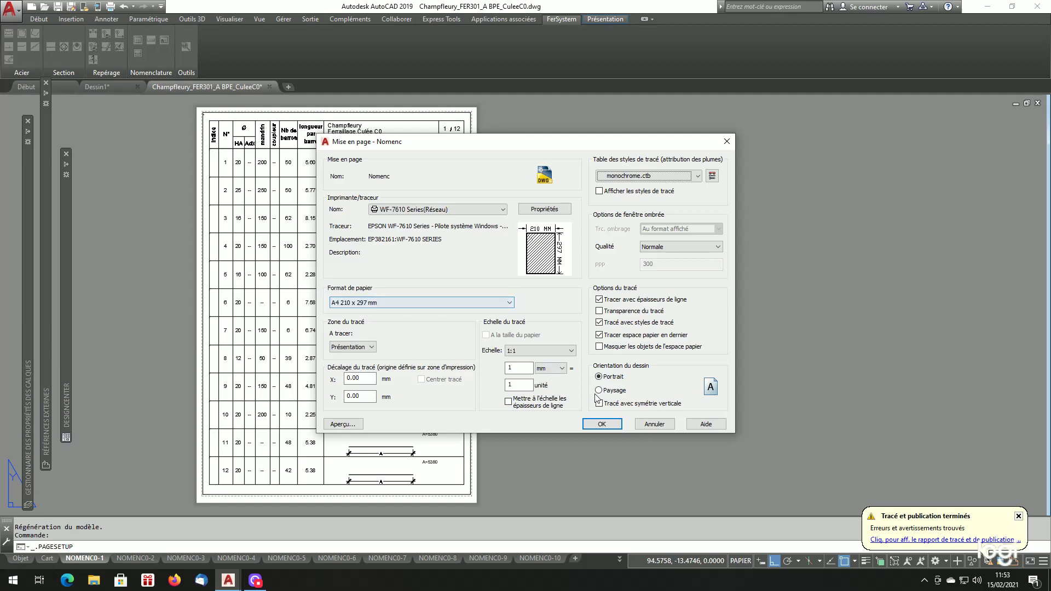
left_click(601, 425)
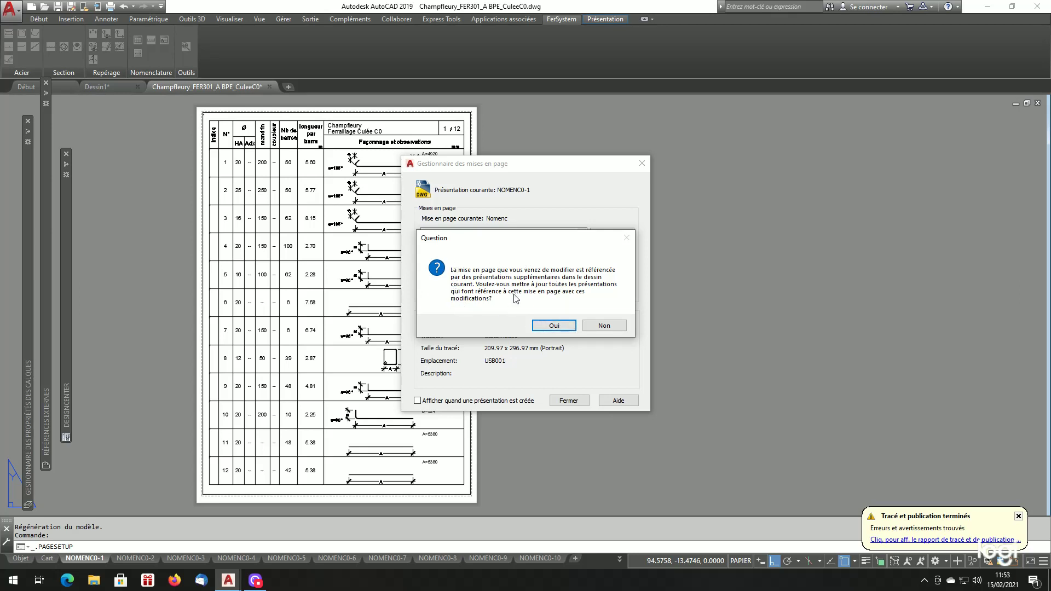
left_click(554, 326)
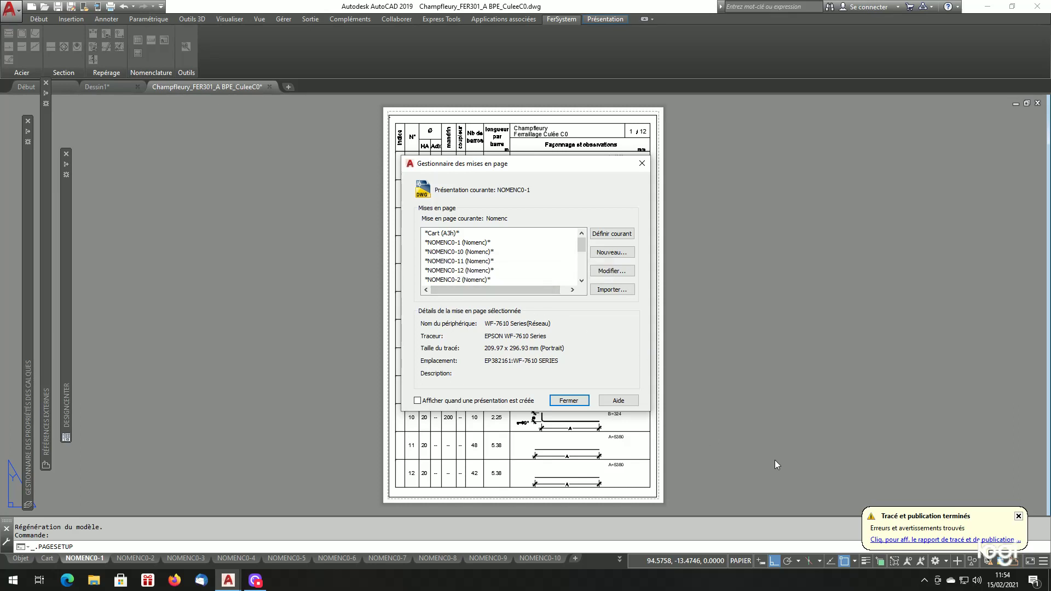
scroll(482, 268, "down", 4)
left_click(447, 280)
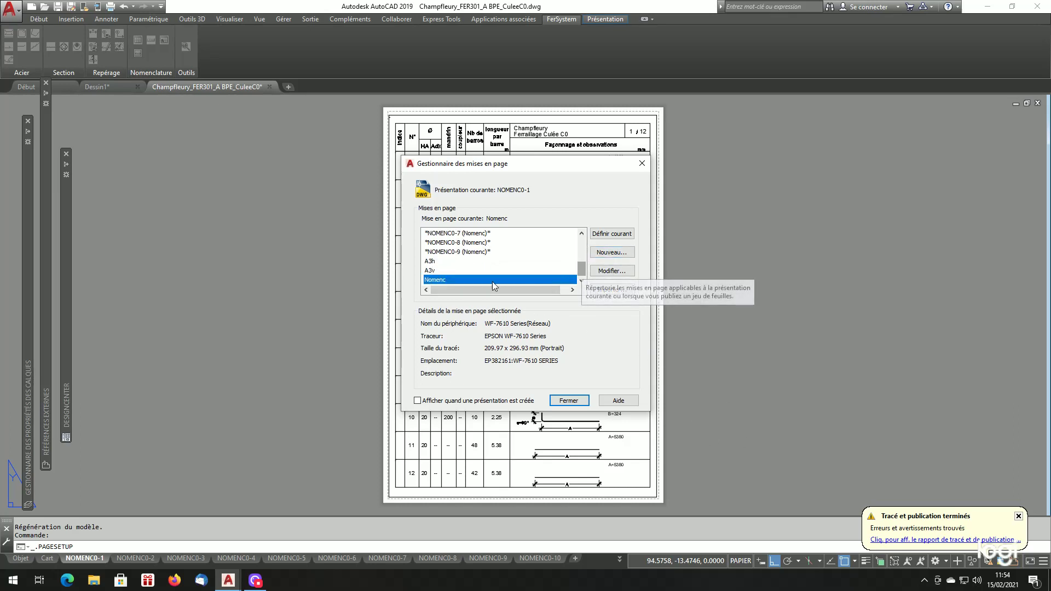
left_click(569, 401)
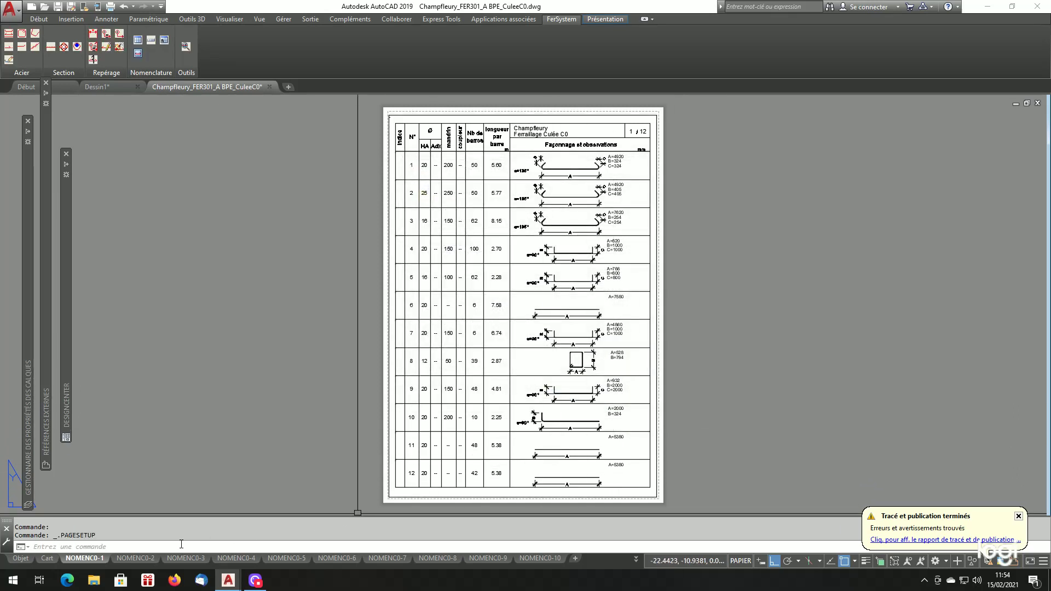
Step: Check the printer, paper format and plot style settings in layout NOMENC0-1's page setup without changing them
right_click(93, 559)
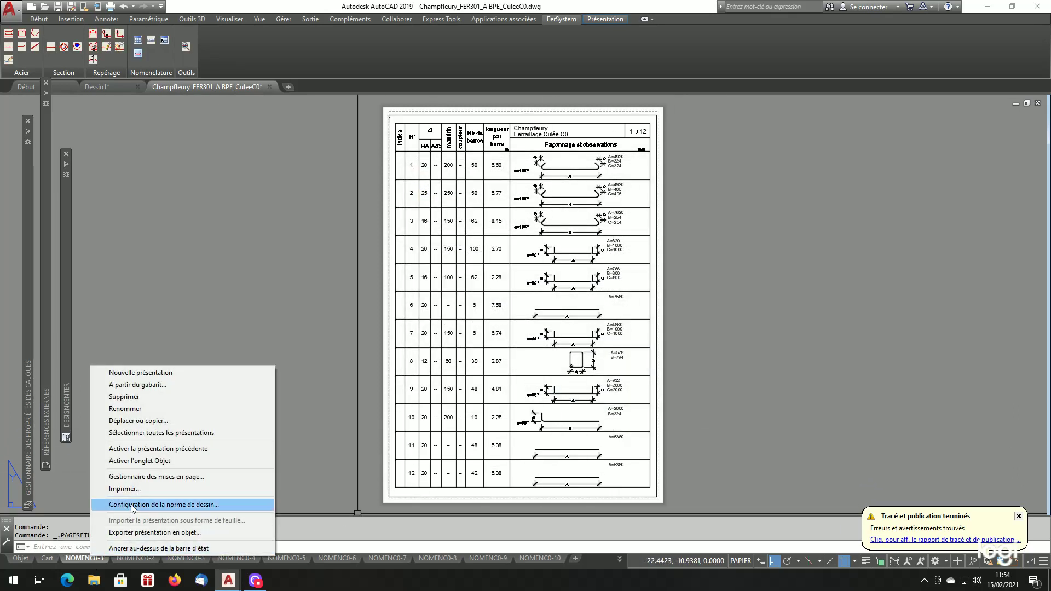
left_click(149, 477)
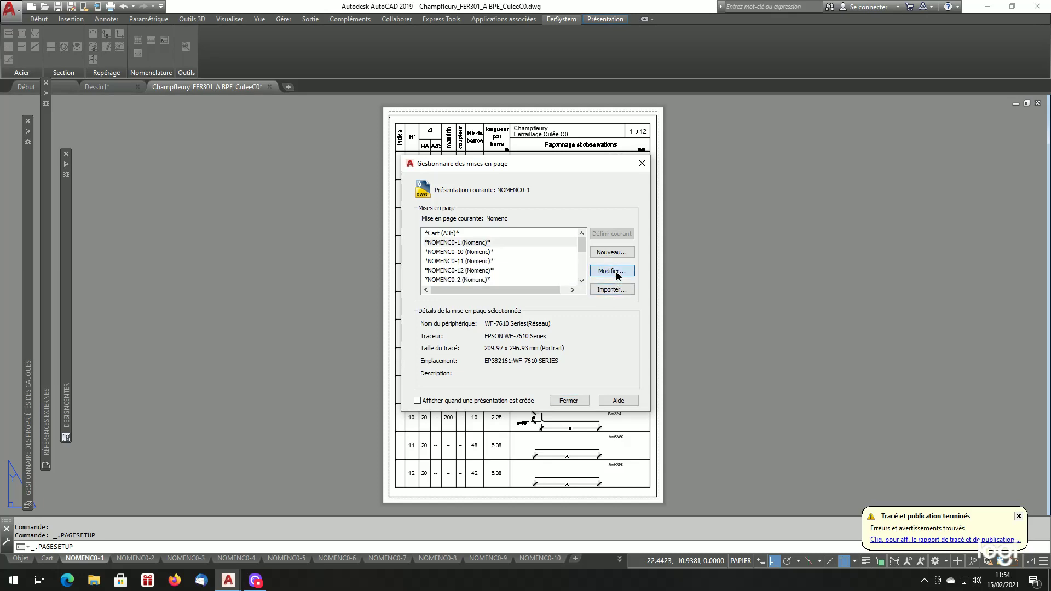
left_click(616, 271)
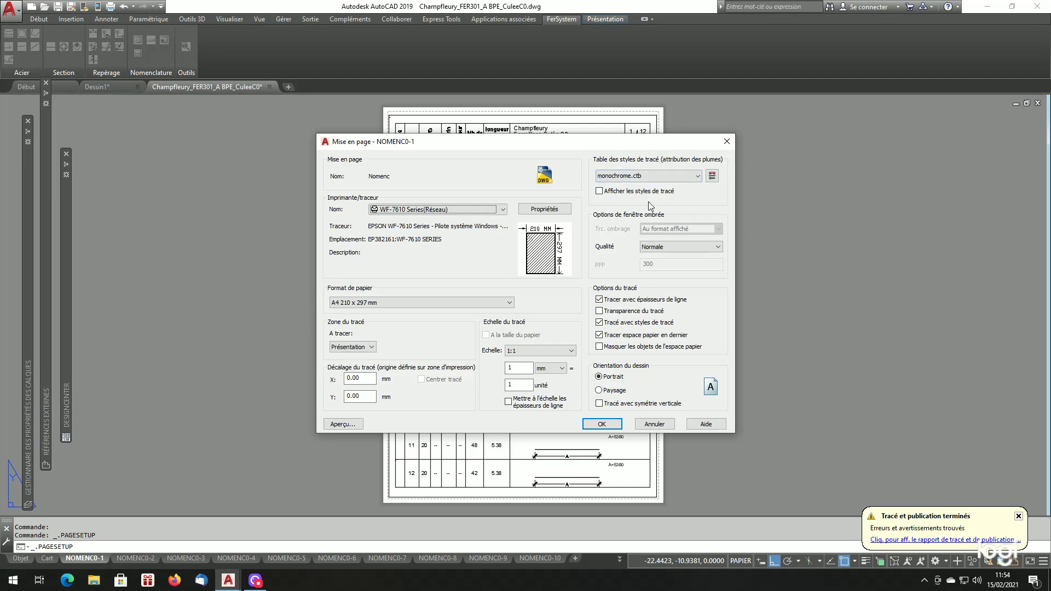
left_click(655, 424)
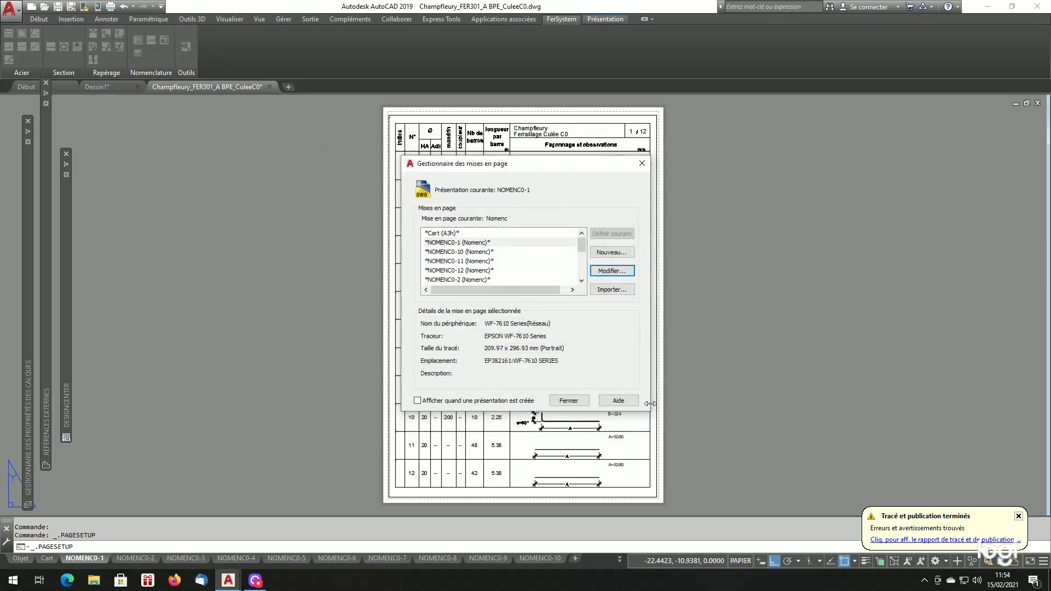
left_click(569, 401)
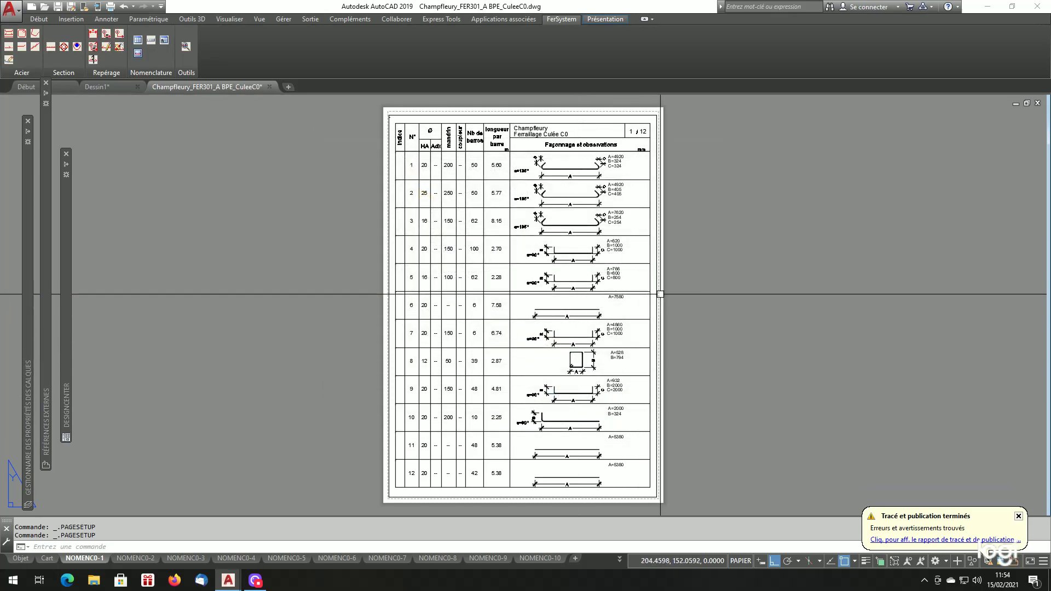
Step: Start opening a drawing and browse to the Base de donnees\fer\Blocks_Gabarits folder on drive DATA (D:)
mouse_move(660, 292)
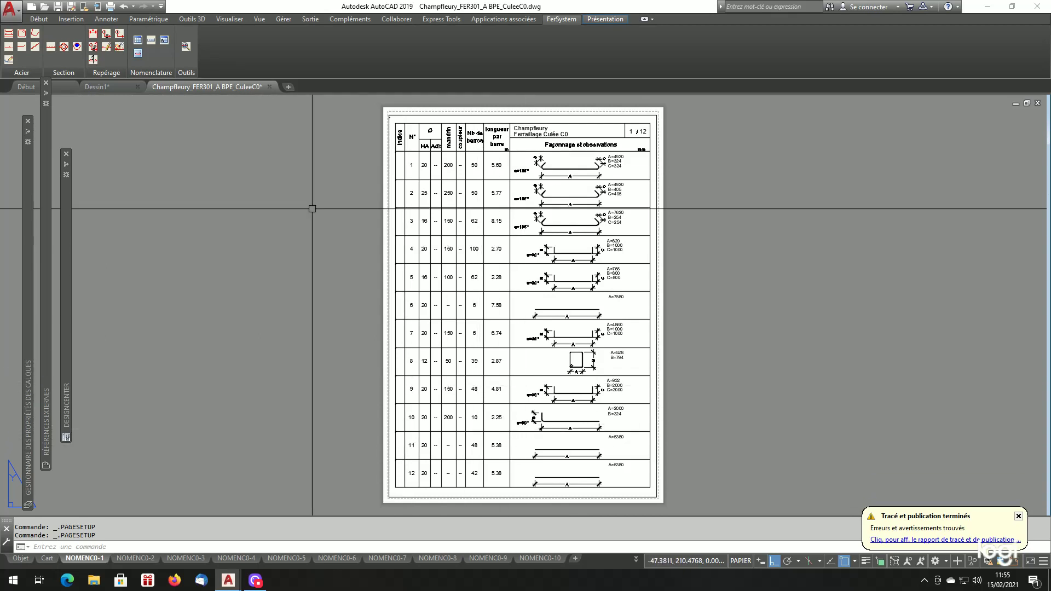
left_click(46, 9)
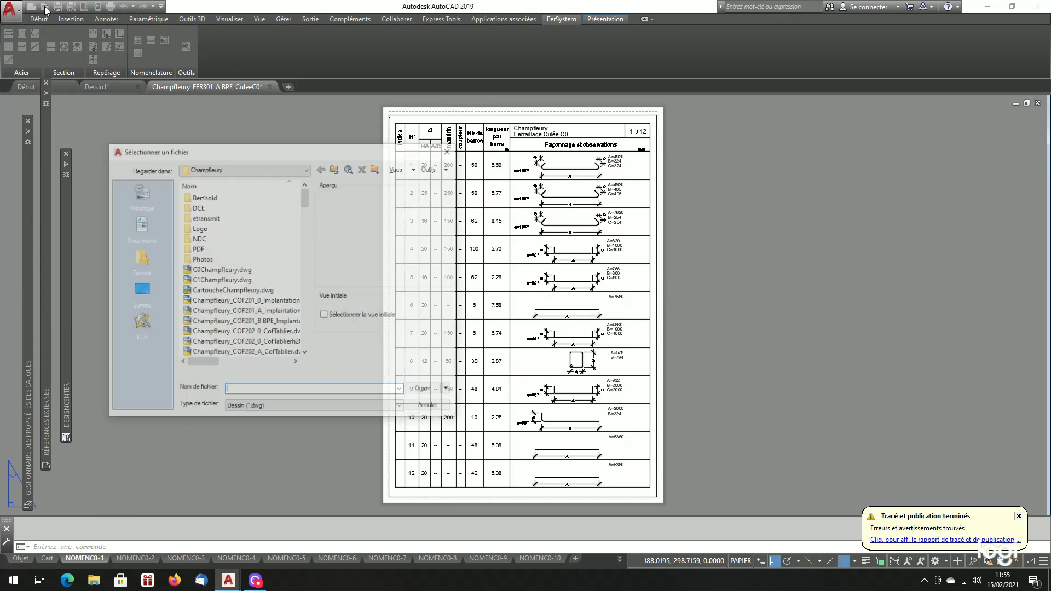
left_click(265, 168)
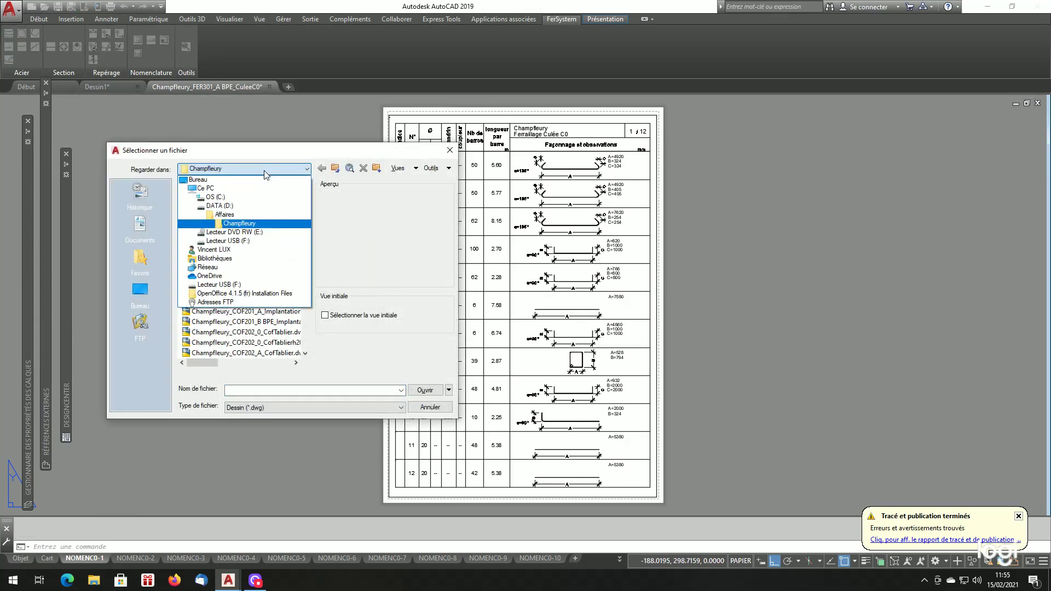
left_click(229, 210)
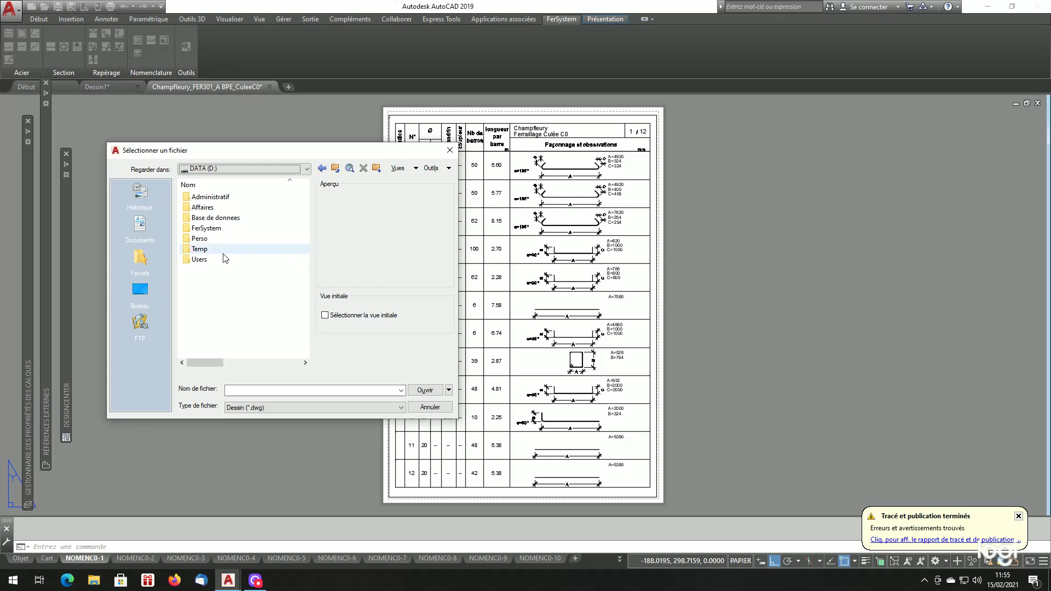
double_click(232, 218)
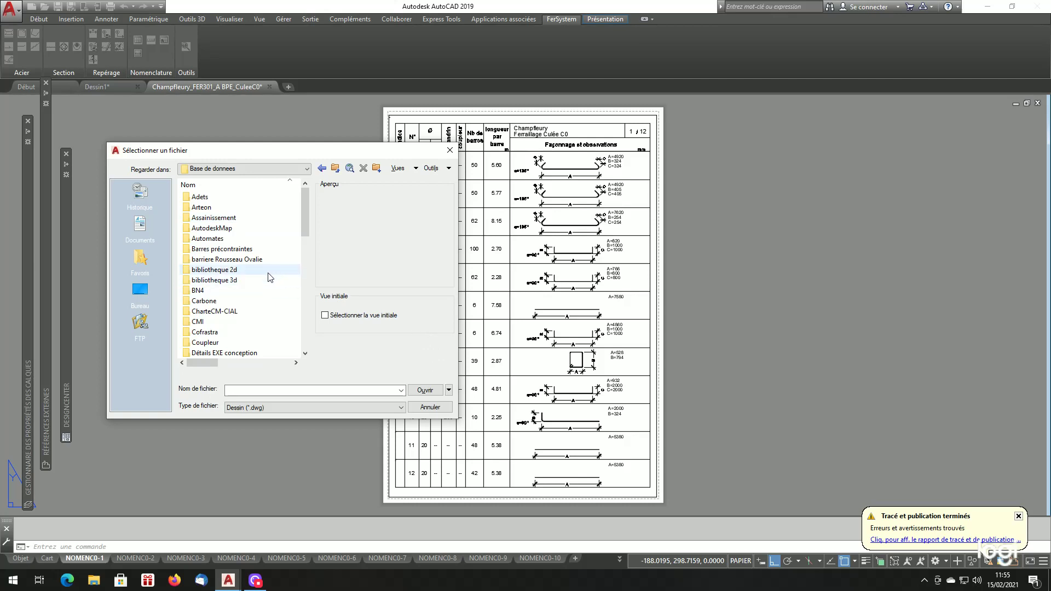
scroll(268, 279, "down", 4)
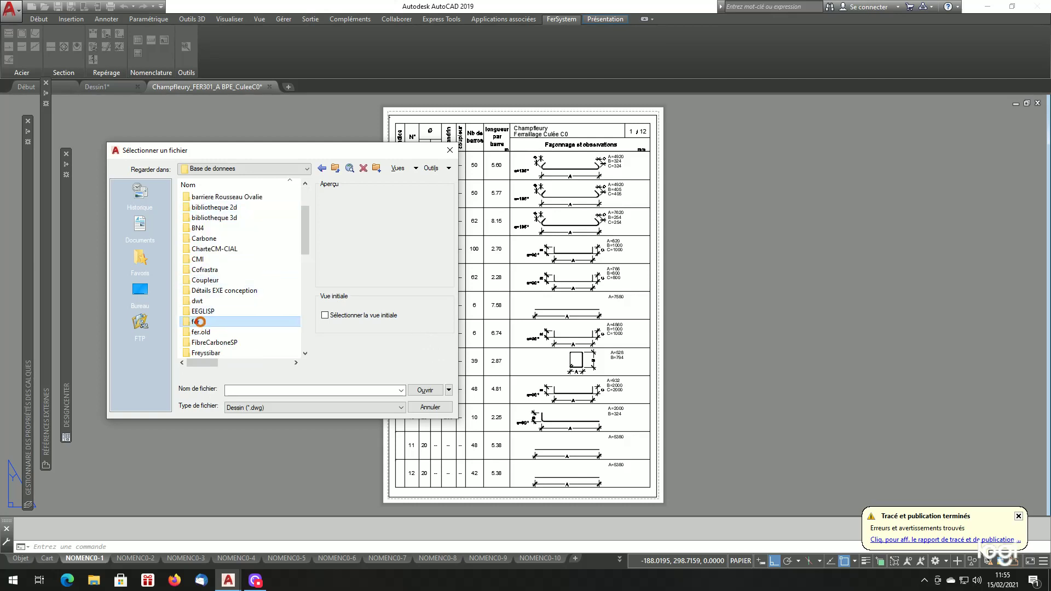
double_click(204, 327)
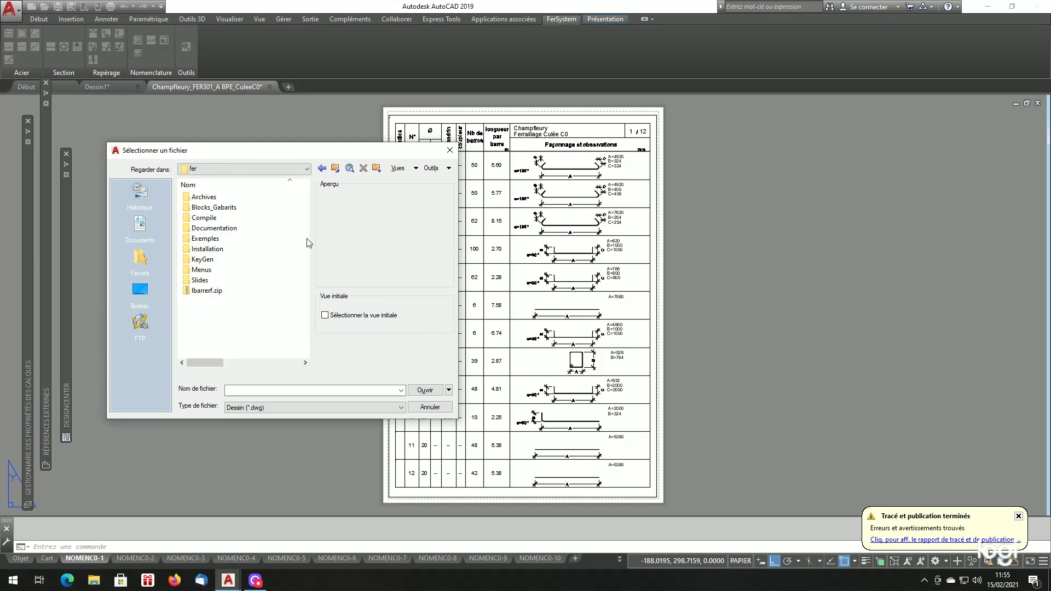
double_click(228, 210)
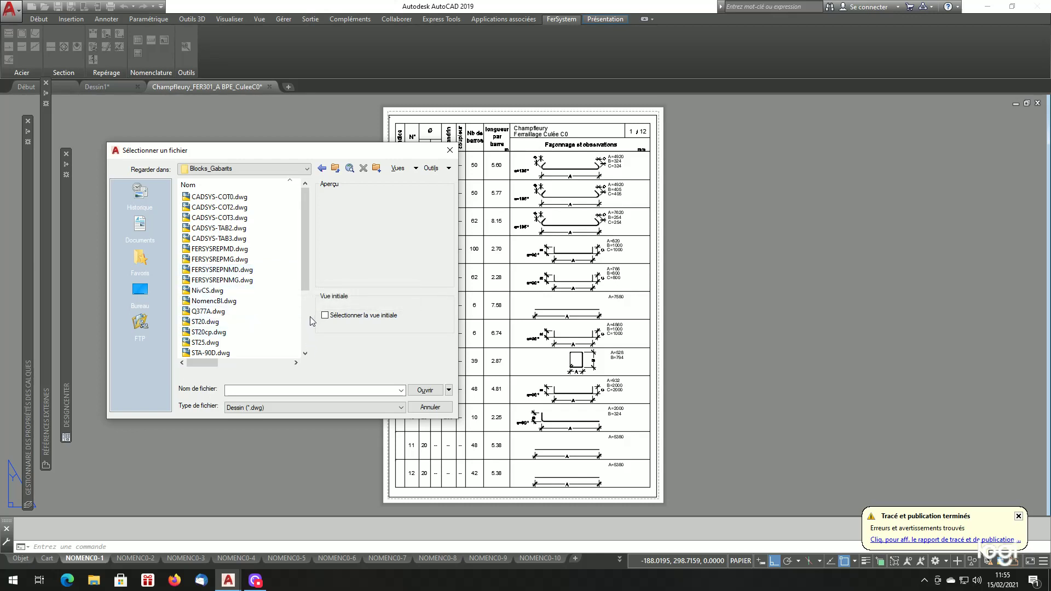
scroll(255, 288, "down", 3)
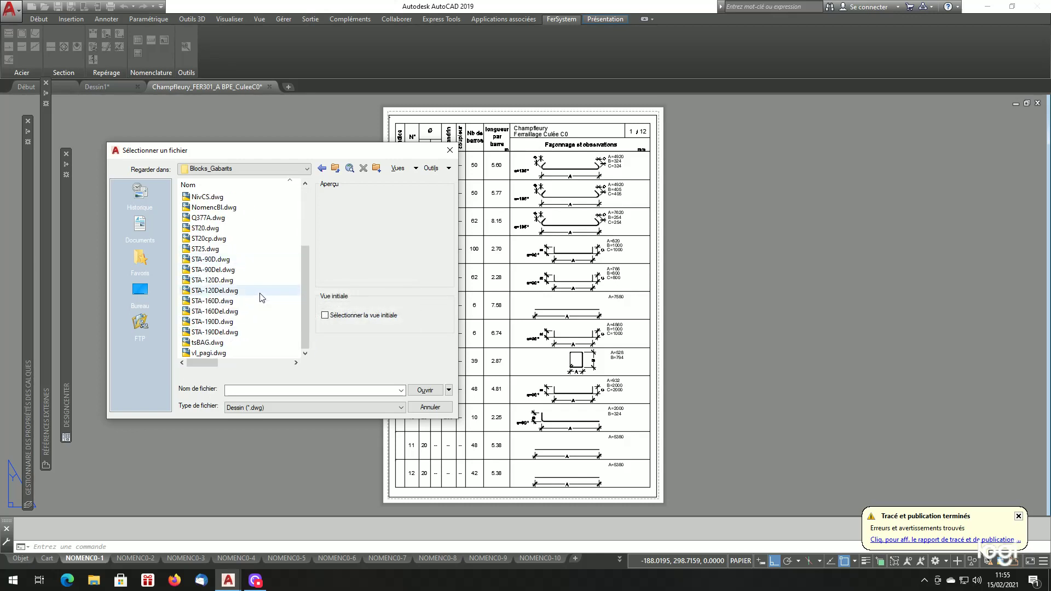
Step: Restrict the file type to drawing templates (*.dwt) and open nomenc.dwt from Base de donnees\fer\Blocks_Gabarits on drive DATA (D:)
left_click(303, 407)
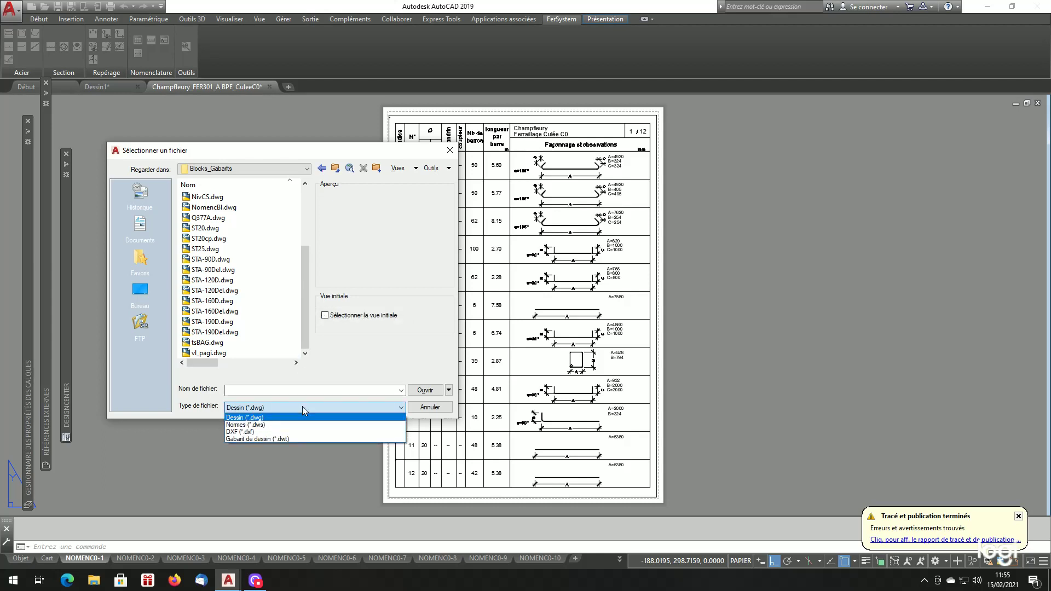
left_click(281, 439)
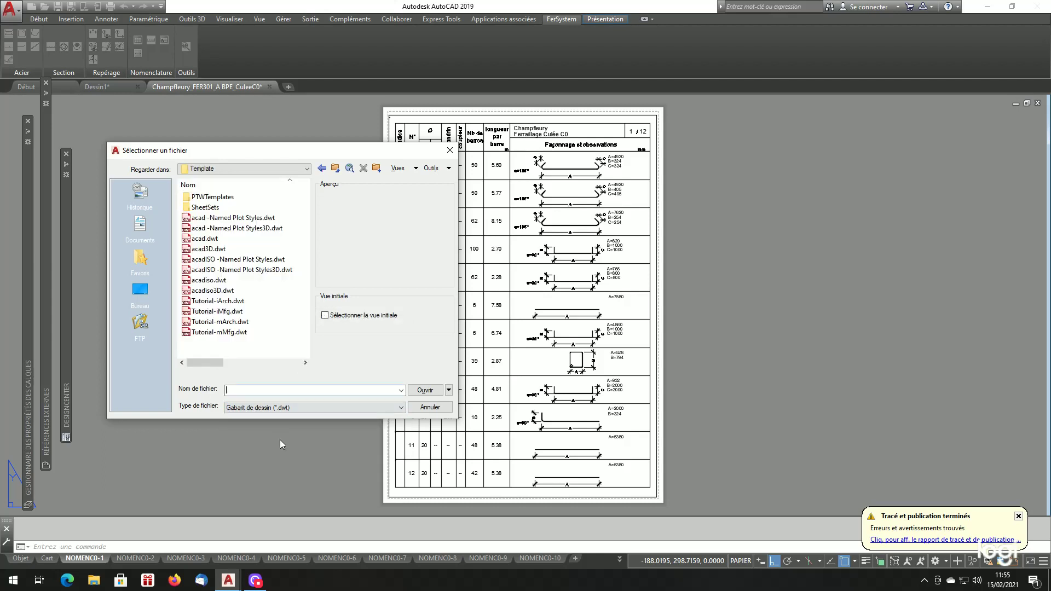
left_click(282, 172)
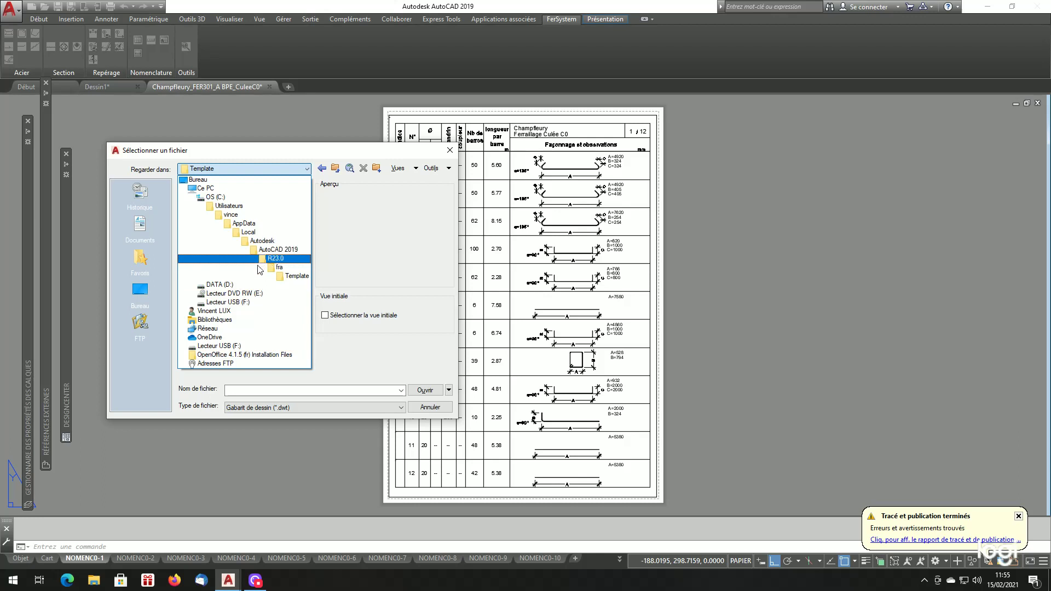
left_click(226, 285)
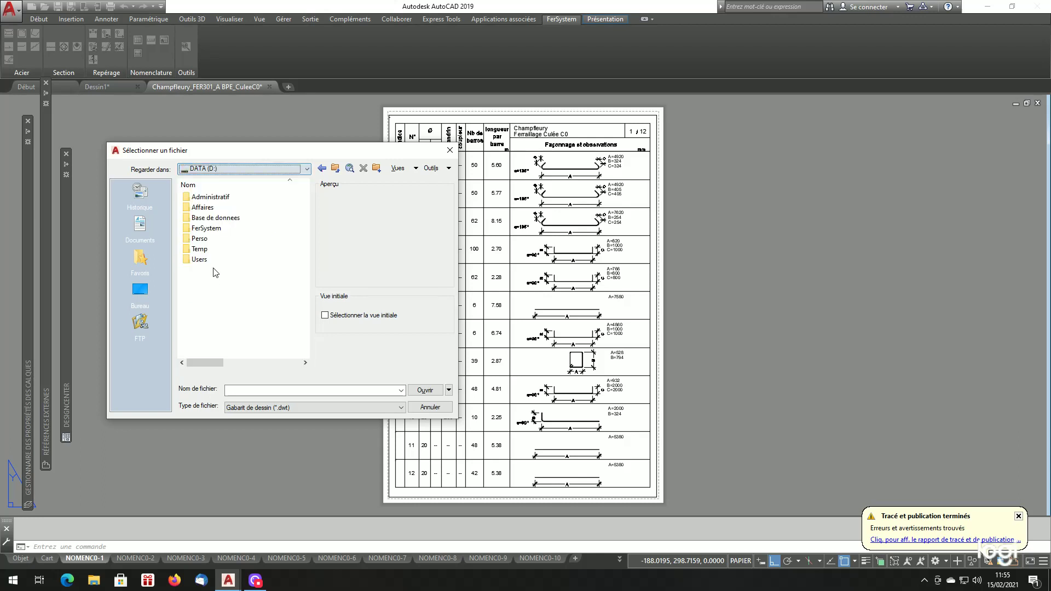
double_click(219, 218)
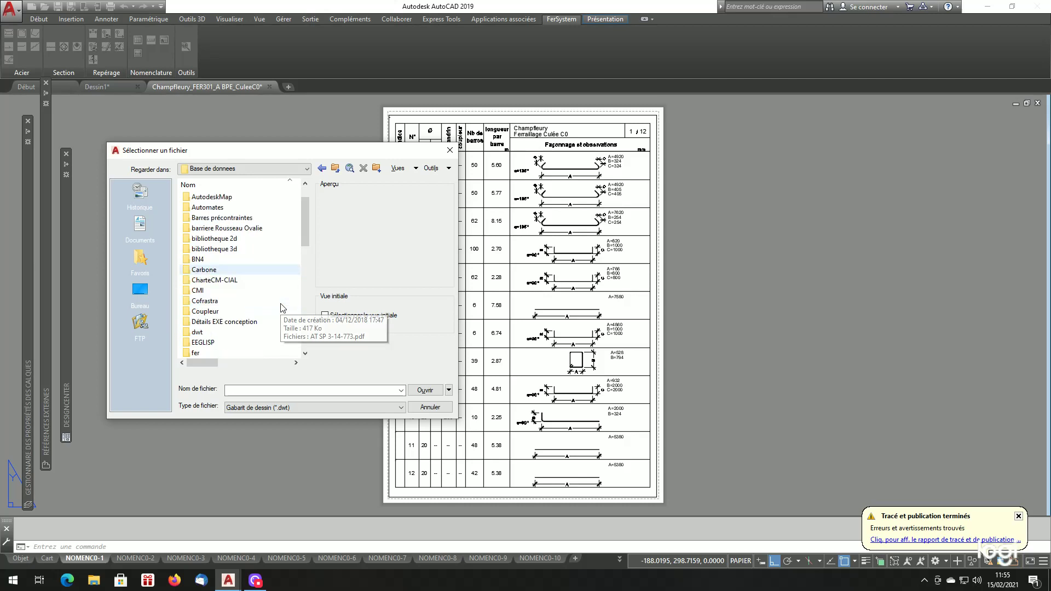
scroll(273, 291, "down", 3)
double_click(202, 297)
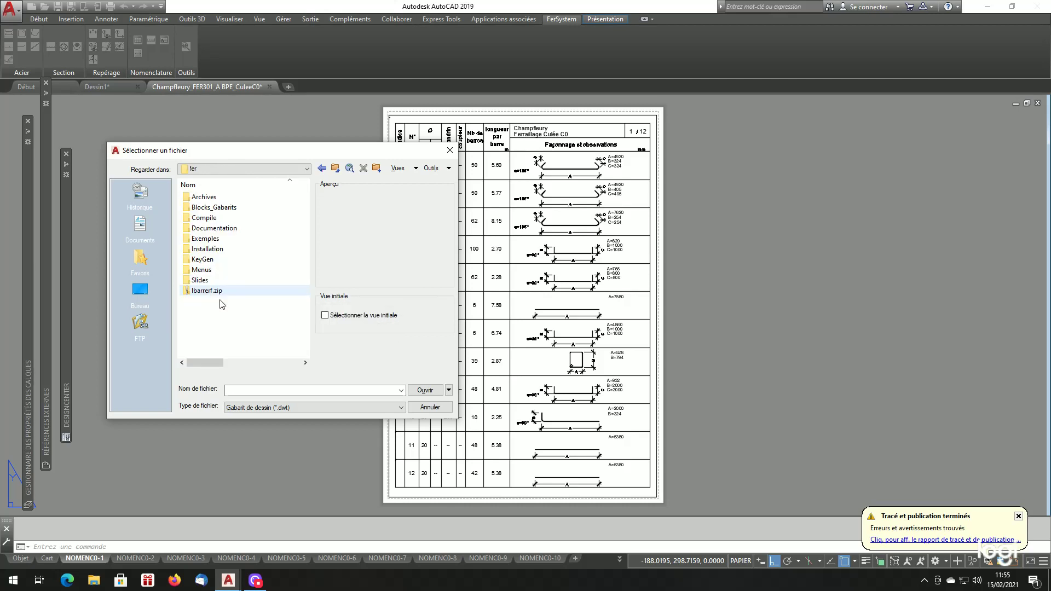
double_click(236, 210)
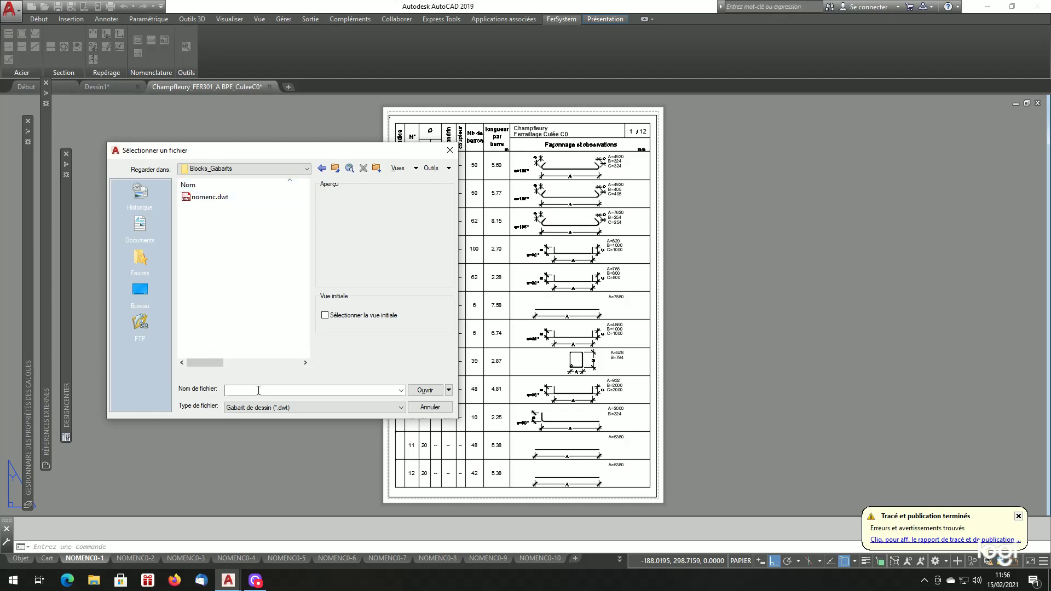
double_click(200, 199)
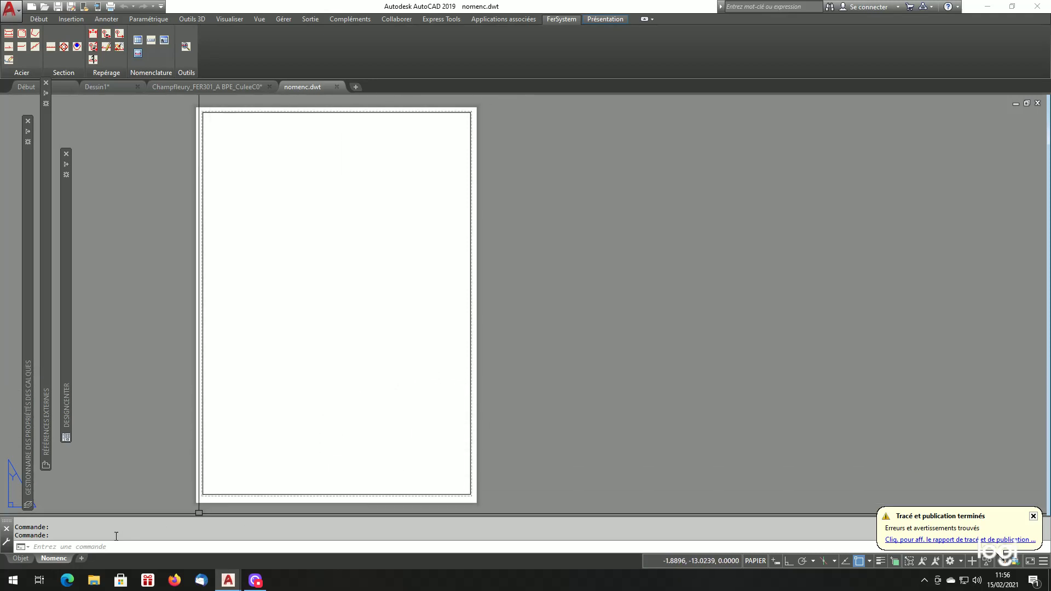
Step: Edit the named page setup Nomenc of nomenc.dwt and assign the WF-7610 Series(Réseau) printer to it
right_click(54, 560)
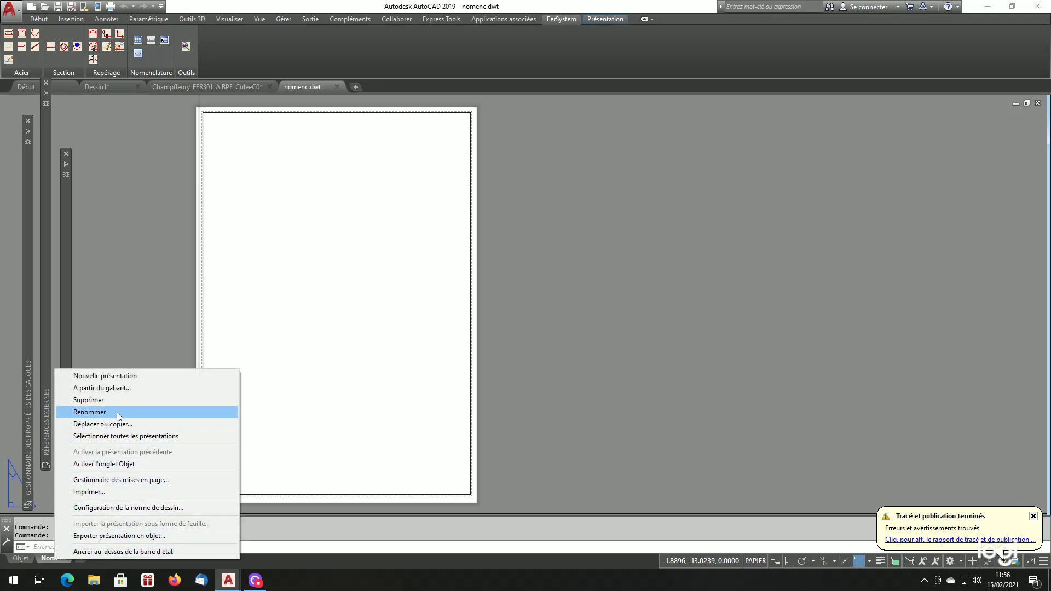
left_click(138, 479)
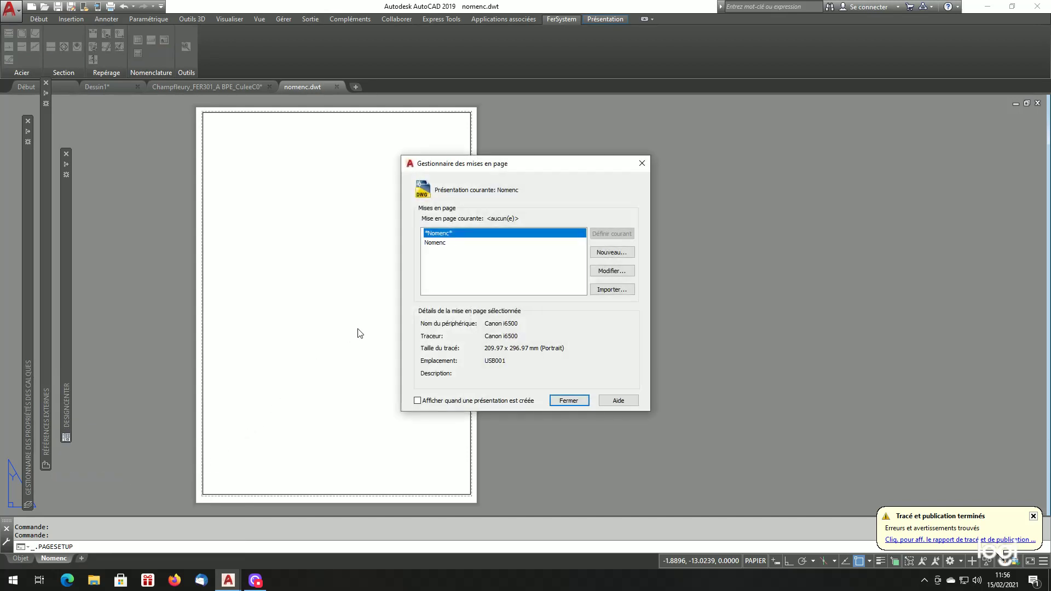
left_click(445, 246)
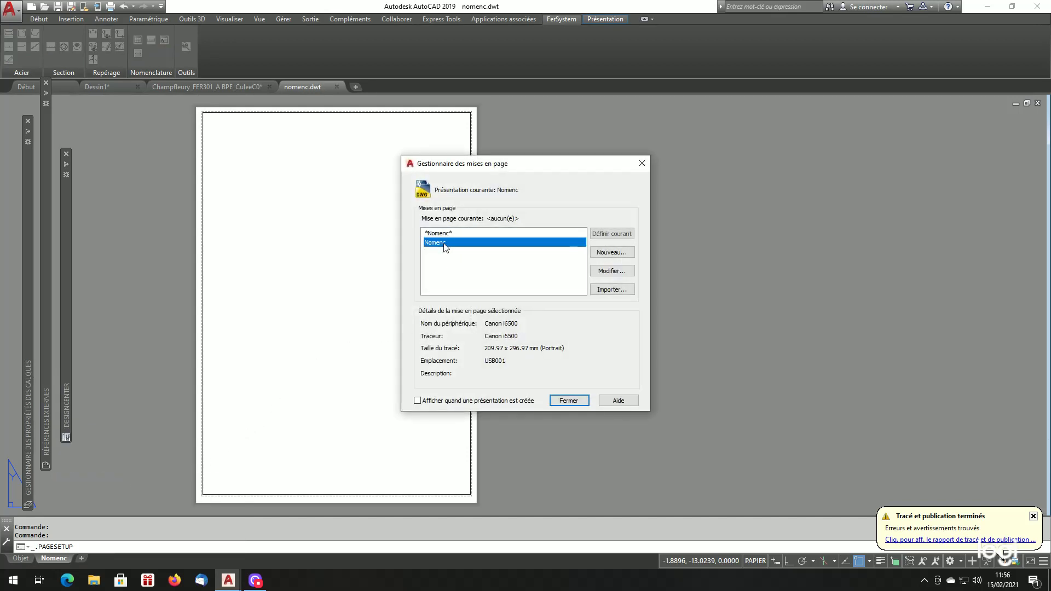
left_click(612, 270)
left_click(605, 319)
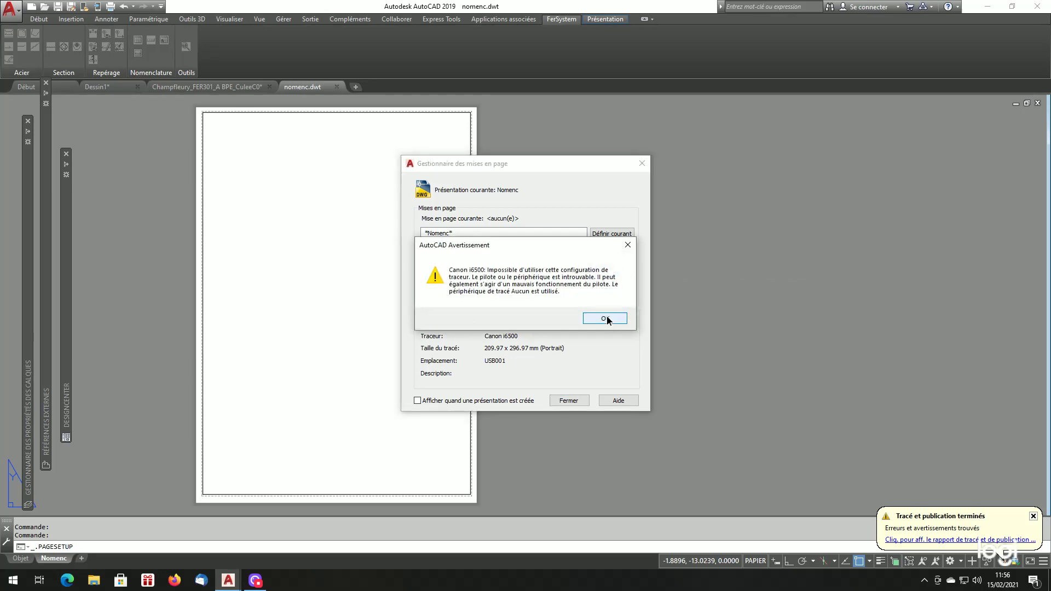
left_click(434, 209)
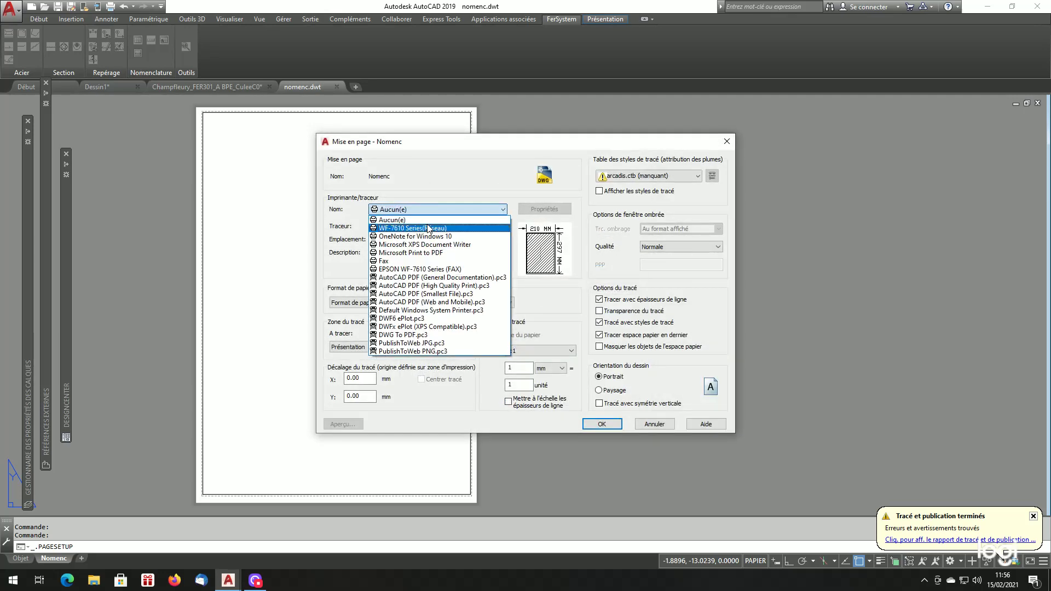
left_click(430, 228)
Step: Assign the monochrome.ctb plot style table to the named Nomenc page setup, enable plot style display, and accept the changes
left_click(630, 176)
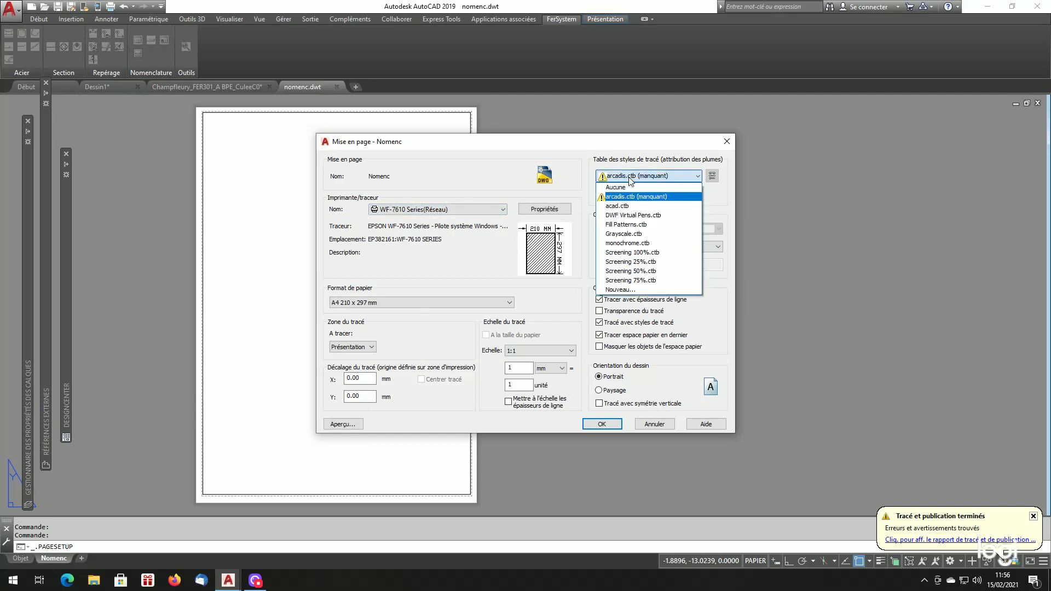
left_click(621, 247)
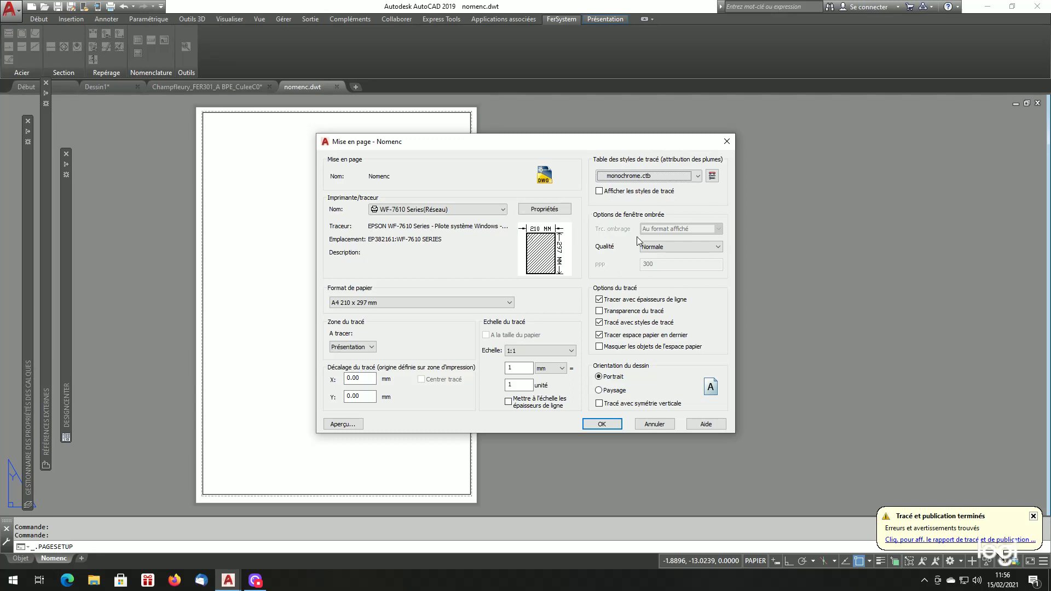
left_click(609, 193)
left_click(605, 425)
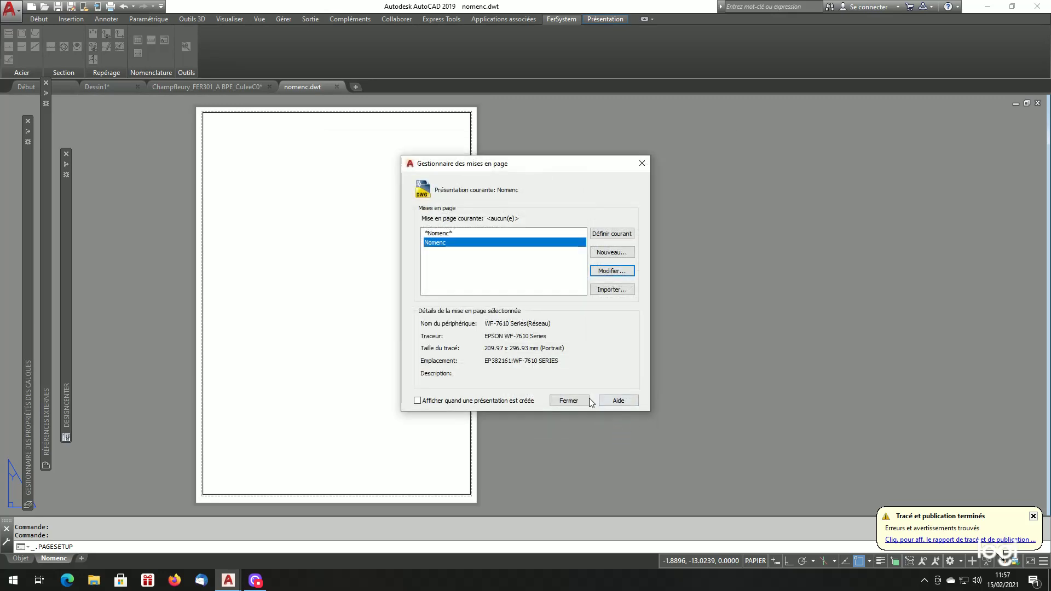
left_click(569, 401)
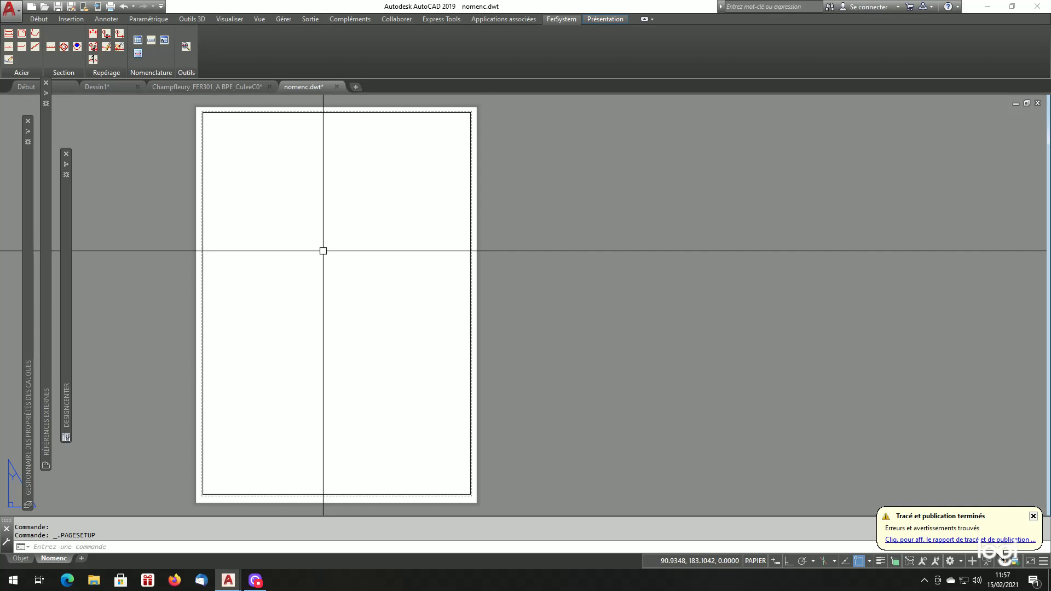
Step: Check the printer, paper format and plot style settings of the named Nomenc page setup without changing them
right_click(66, 558)
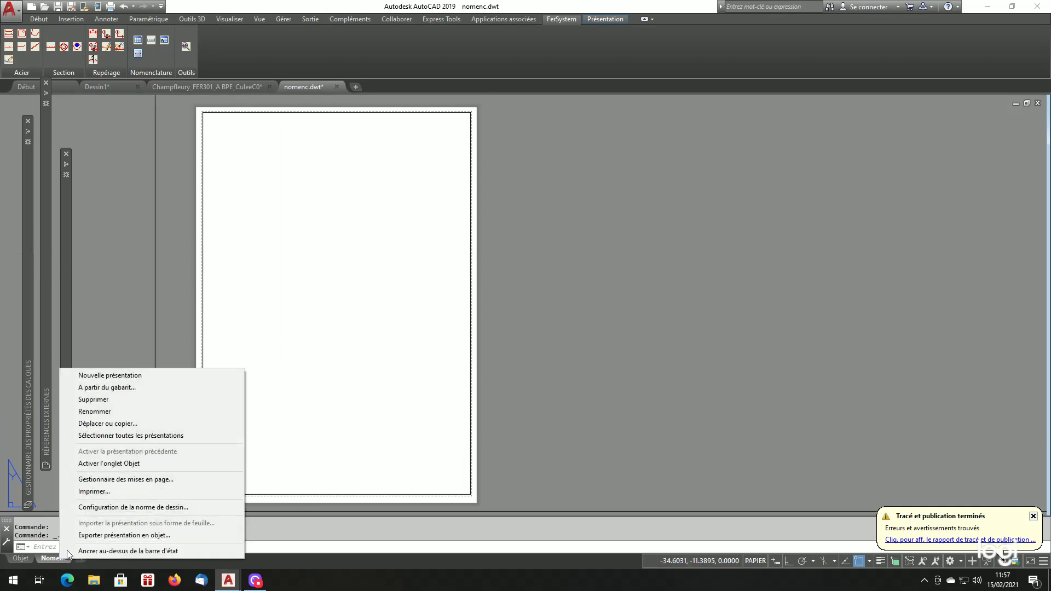
left_click(125, 479)
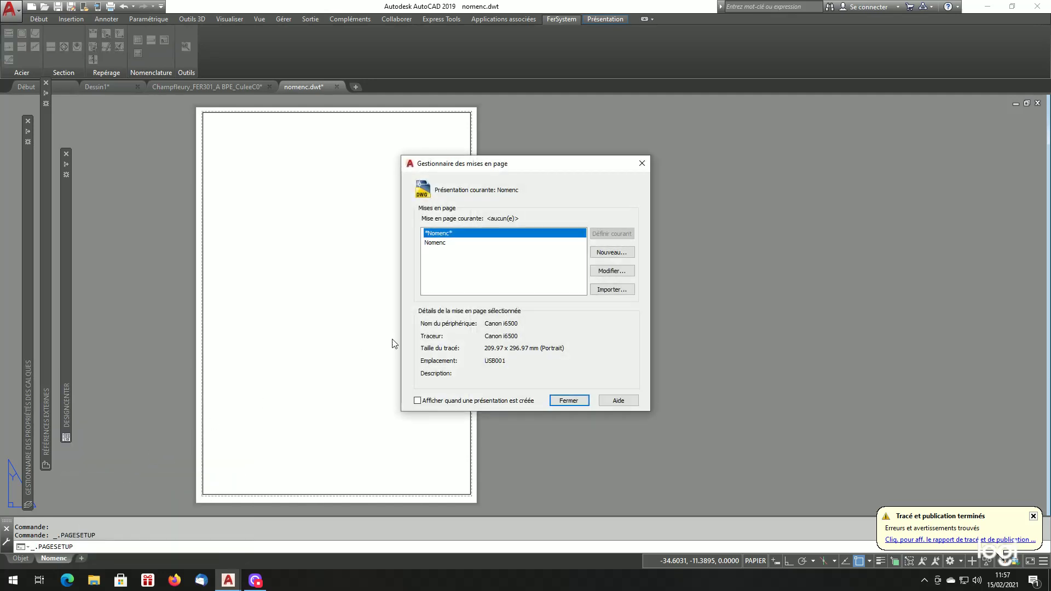
left_click(444, 247)
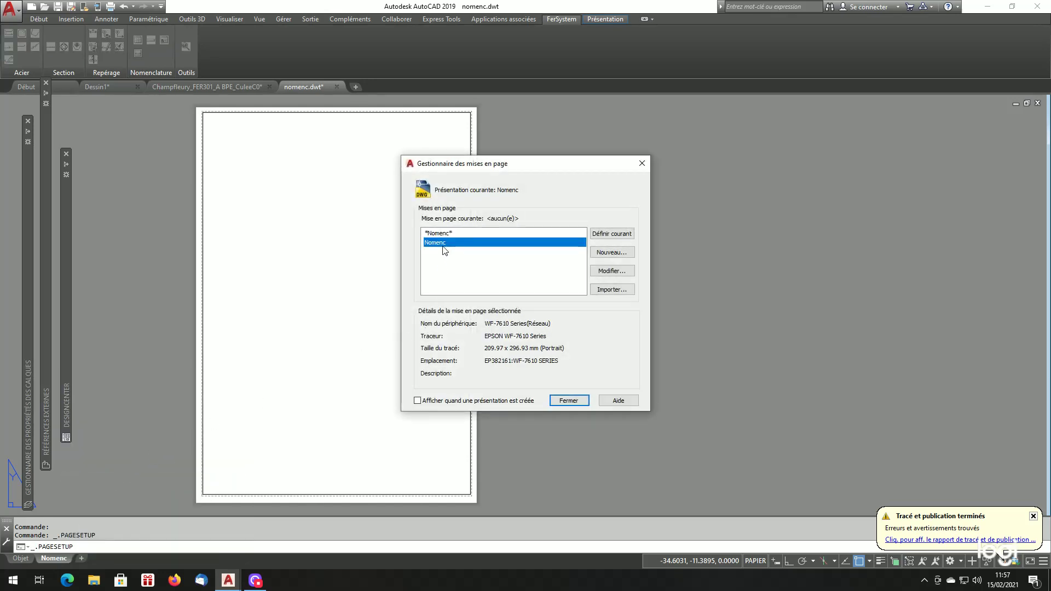
left_click(622, 273)
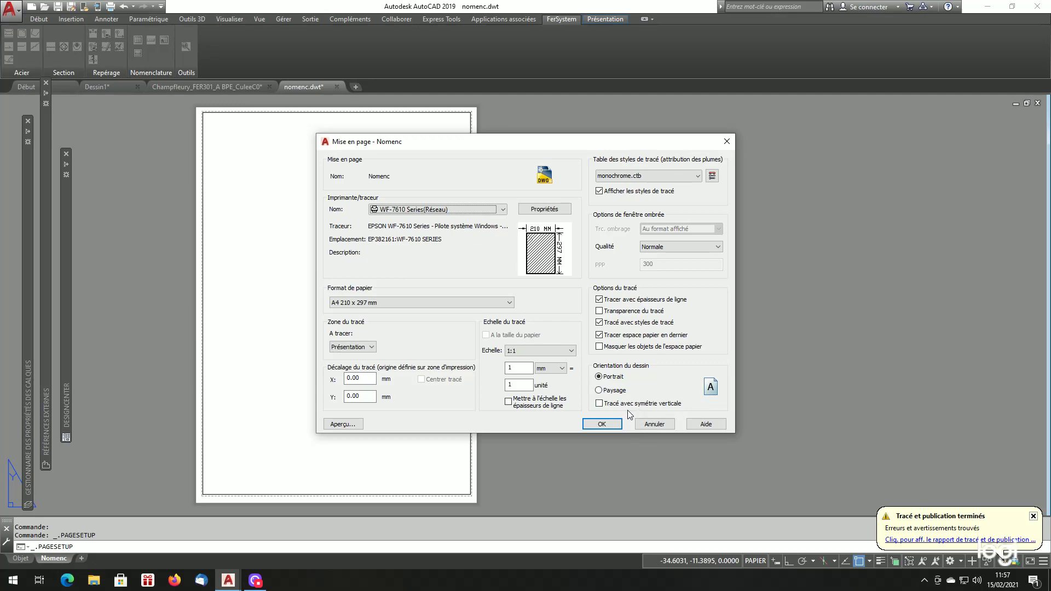
left_click(602, 425)
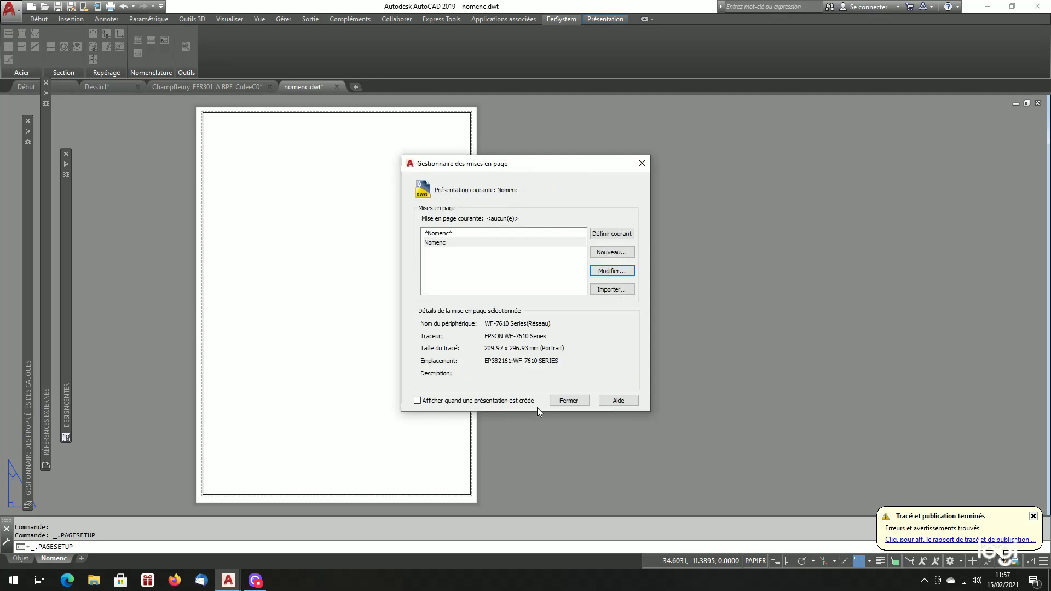
left_click(569, 402)
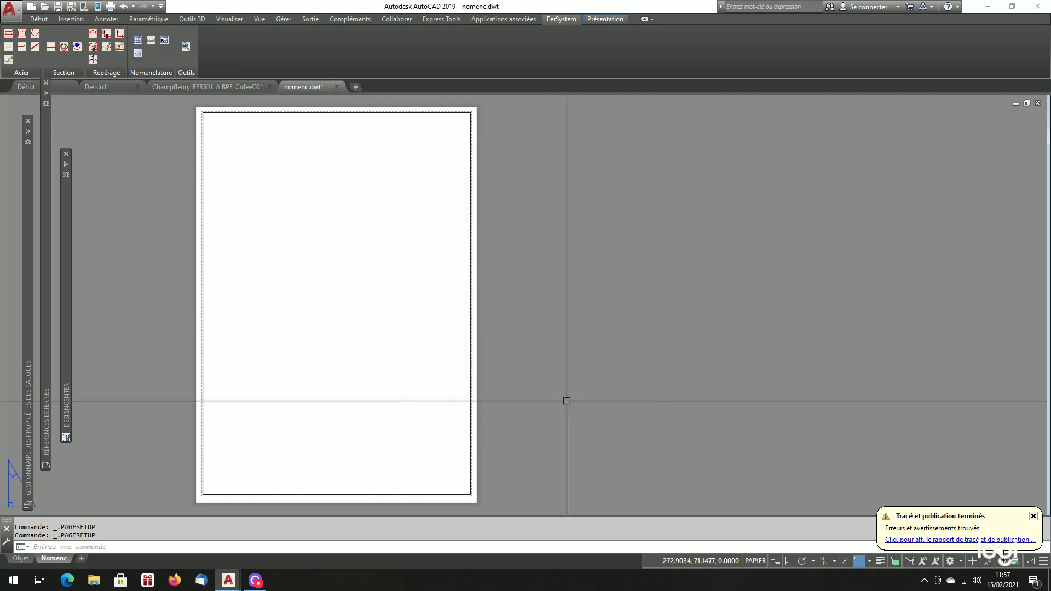
Step: Edit the Nomenc layout's own page setup (*Nomenc*) and assign the WF-7610 Series(Réseau) printer to it
right_click(55, 559)
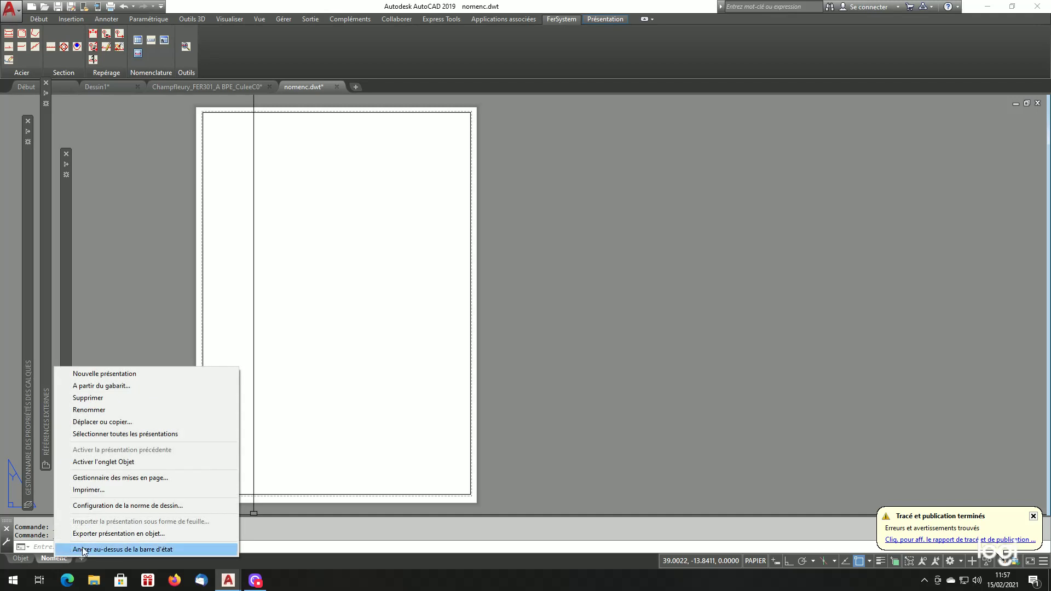
left_click(170, 481)
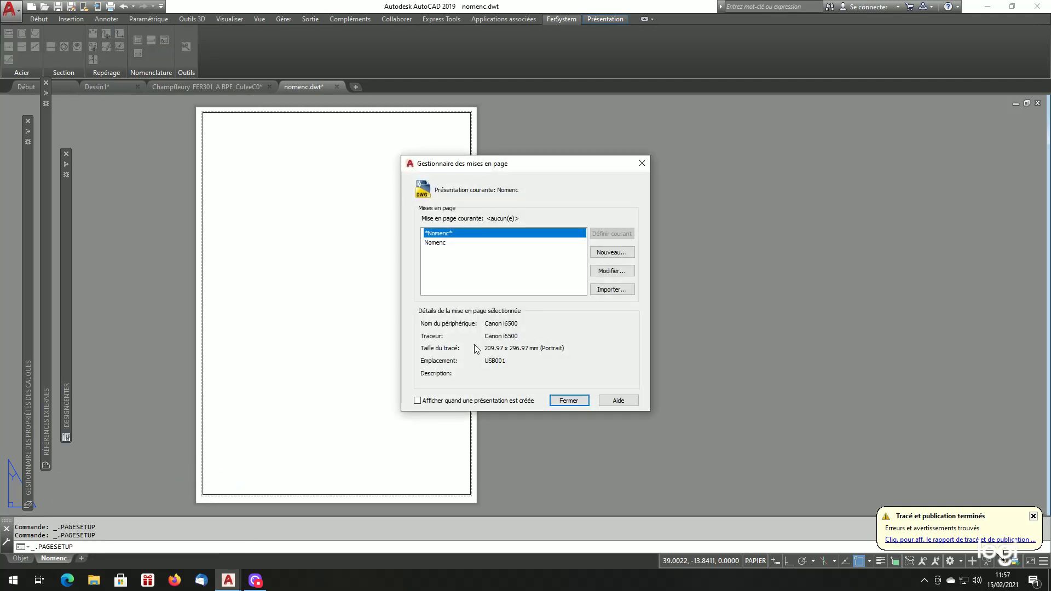
left_click(605, 272)
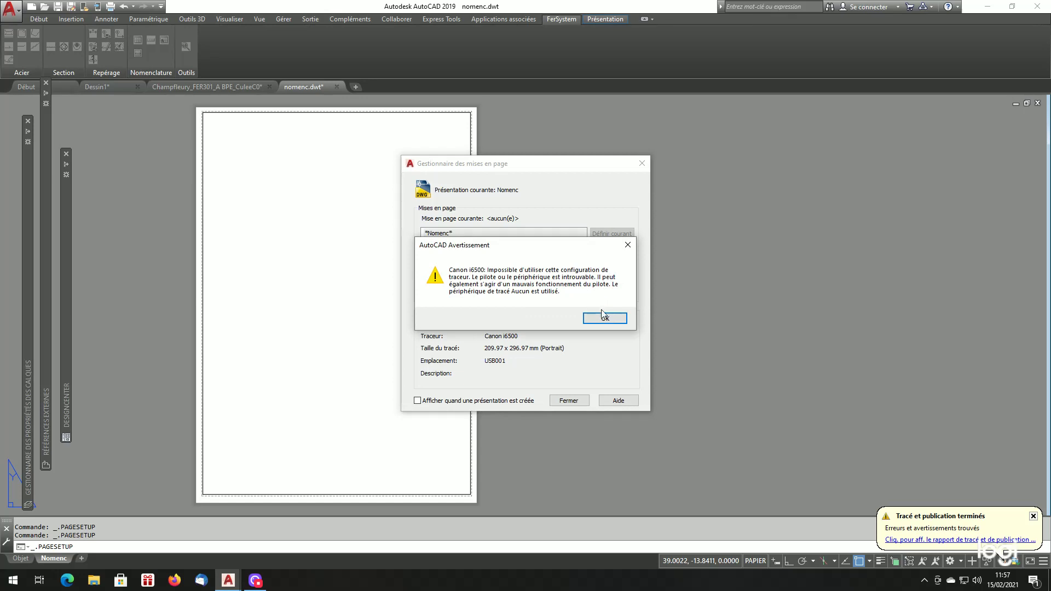
left_click(604, 319)
left_click(449, 210)
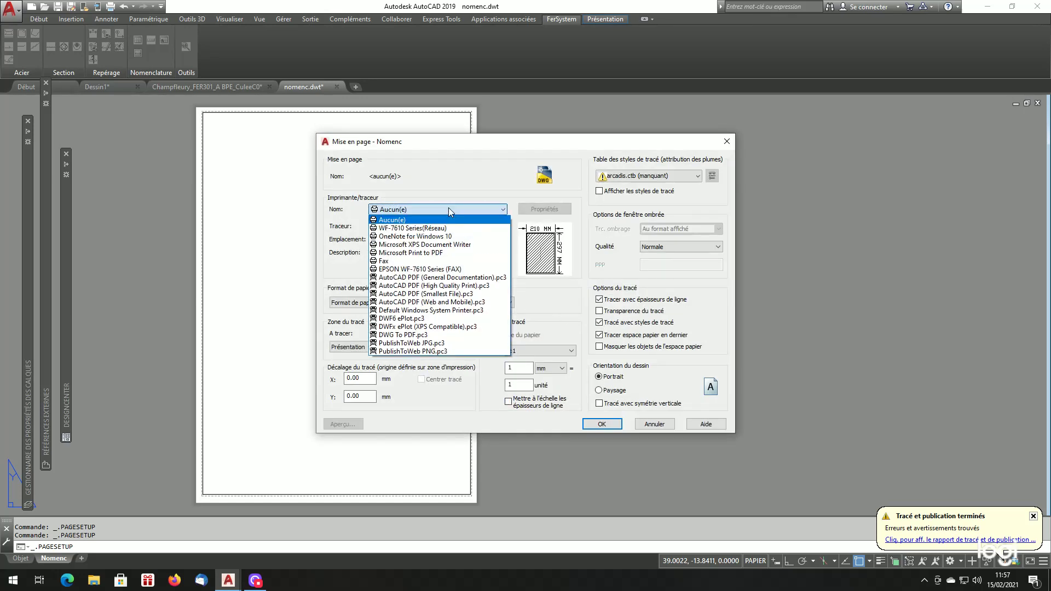
left_click(443, 228)
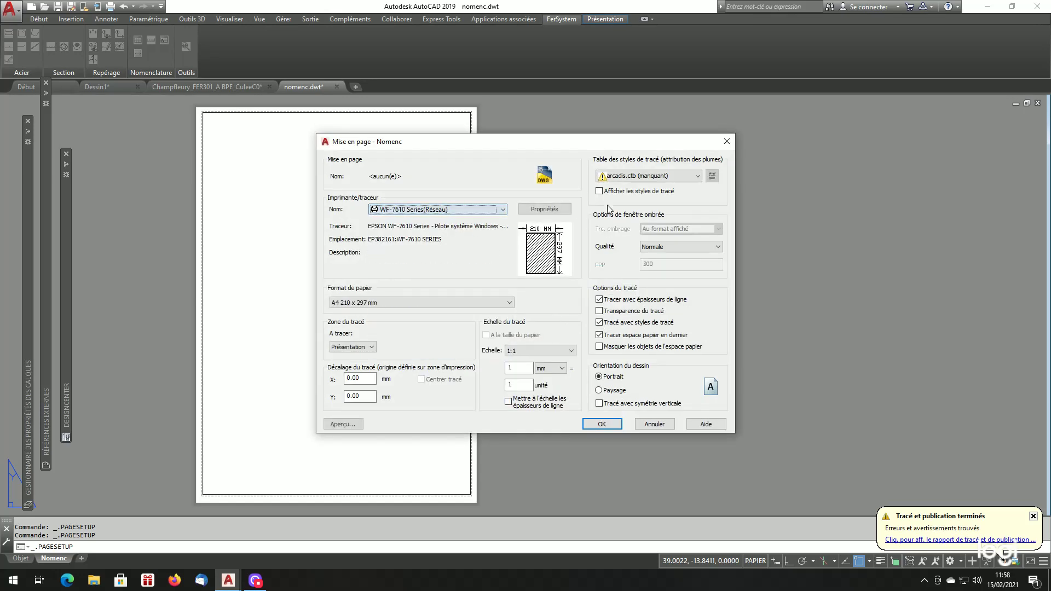
Step: Assign monochrome.ctb to the Nomenc layout's own page setup, enable plot style display, and accept the changes
left_click(645, 177)
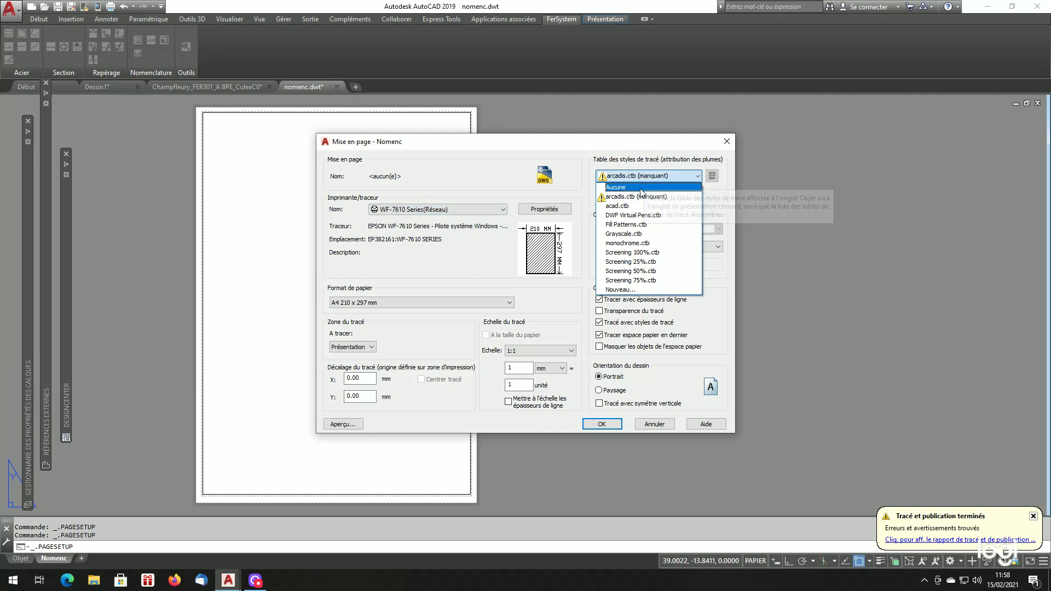
left_click(628, 243)
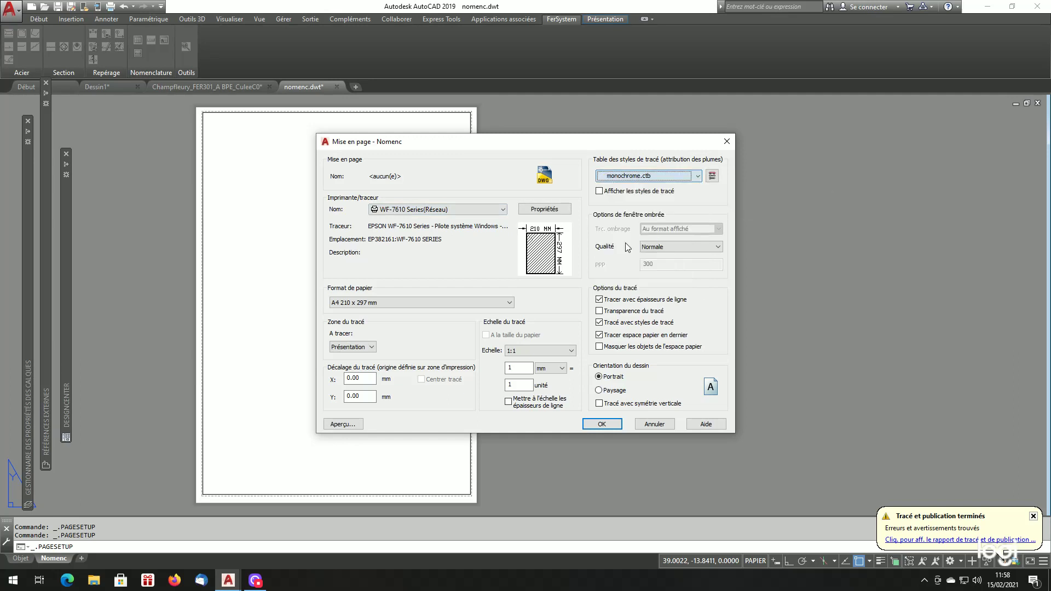
left_click(623, 192)
left_click(593, 429)
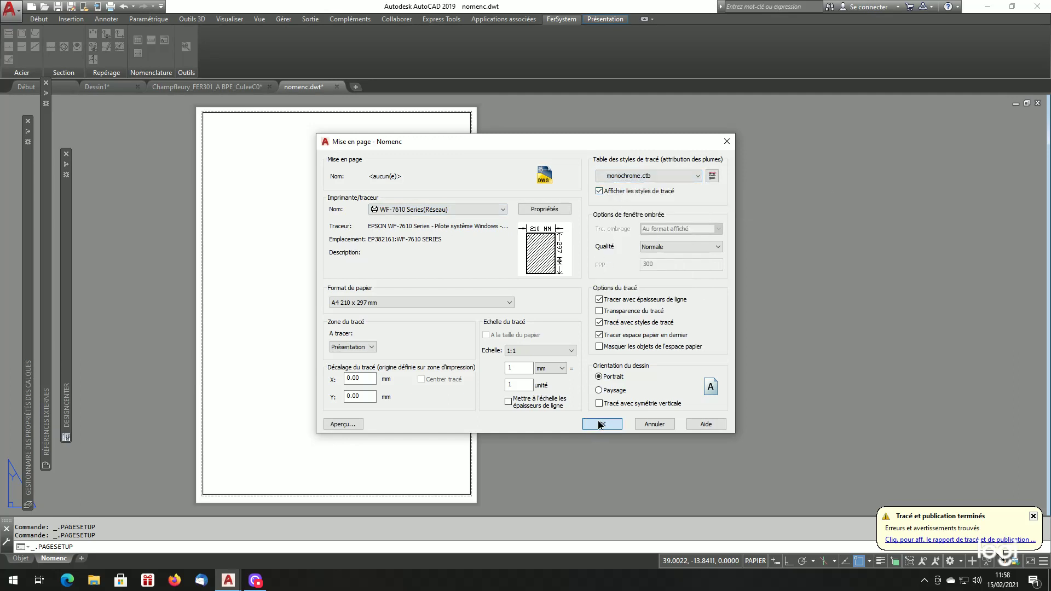
left_click(568, 402)
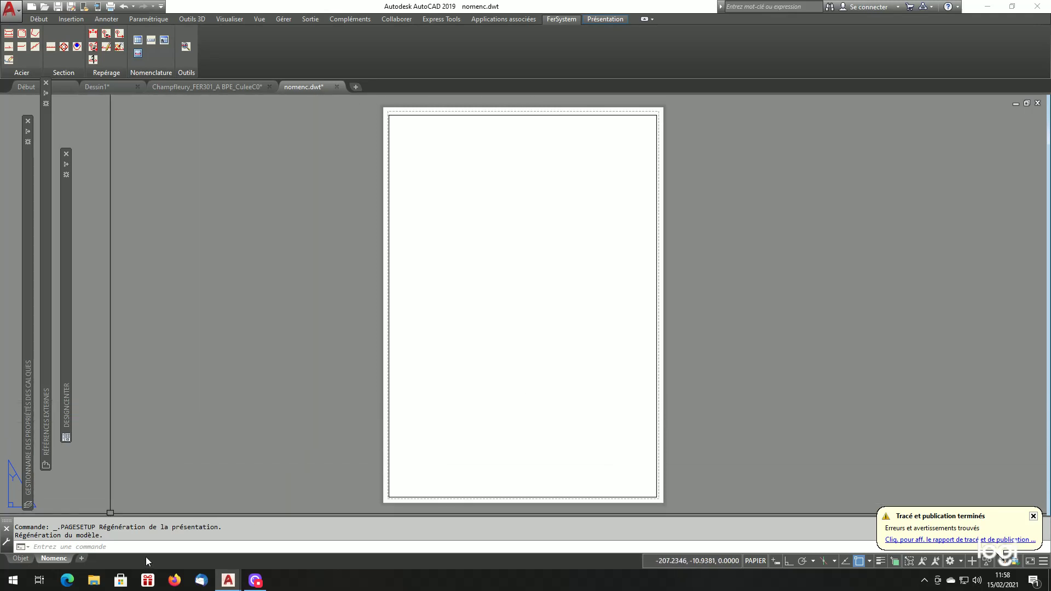
Step: Save the nomenc.dwt template and close it to return to the Champfleury_FER301_A BPE_CuleeC0 drawing
key("ctrl+s")
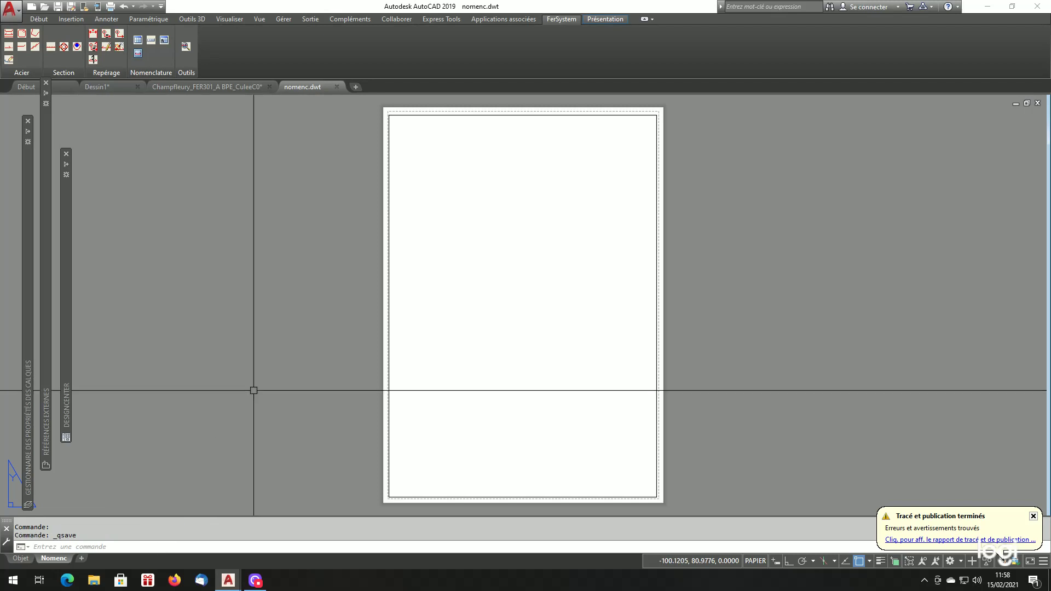
left_click(337, 87)
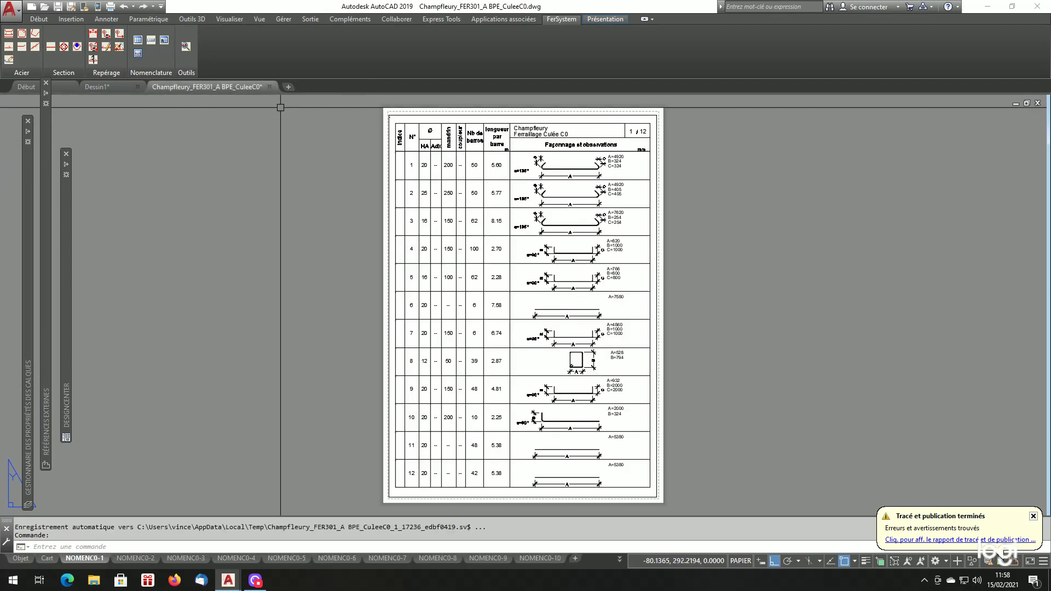